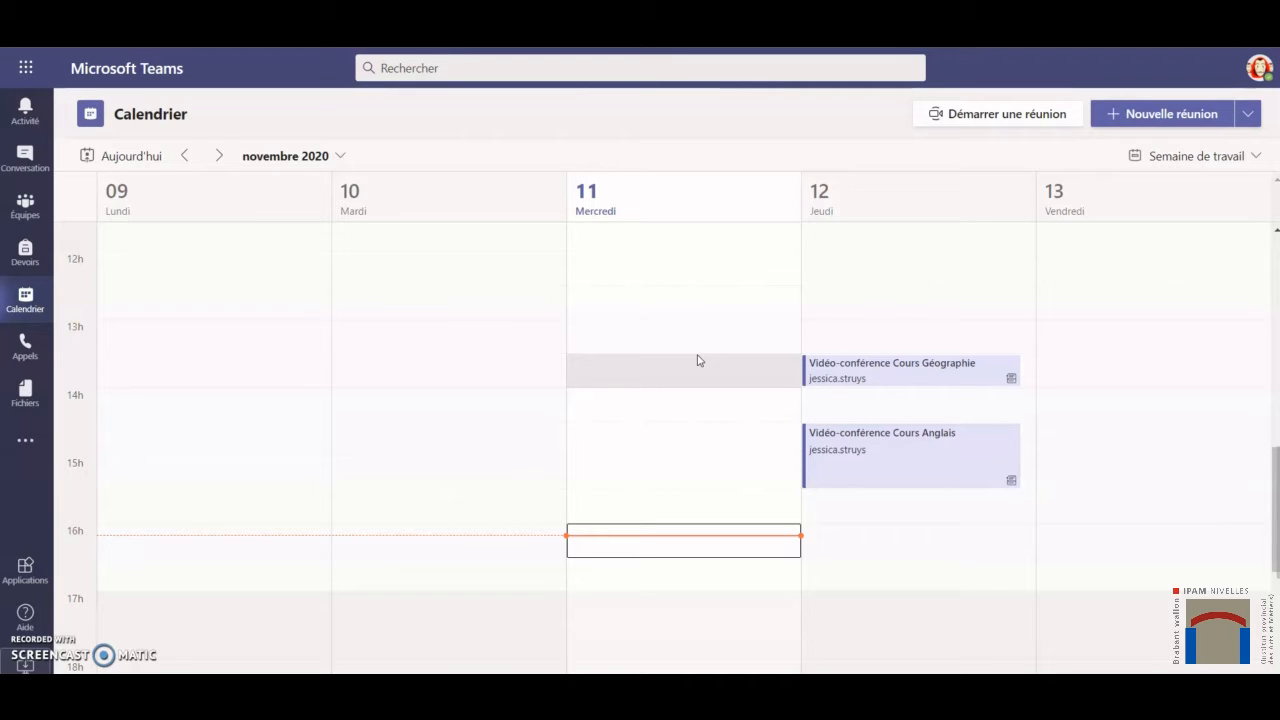
- Preview the calendar in the Semaine and Jour views, return to Semaine de travail, and look at the November 2020 date picker
{"action": "left_click", "coordinate": [1207, 163]}
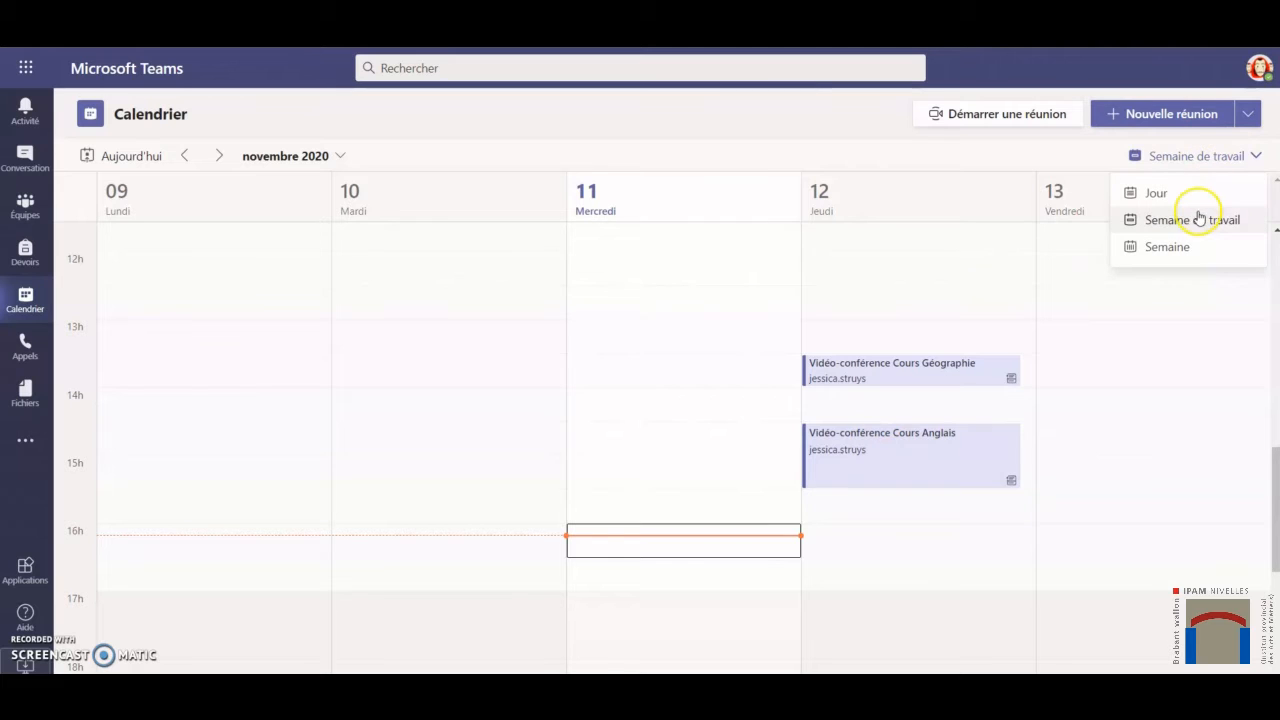
{"action": "left_click", "coordinate": [1194, 248]}
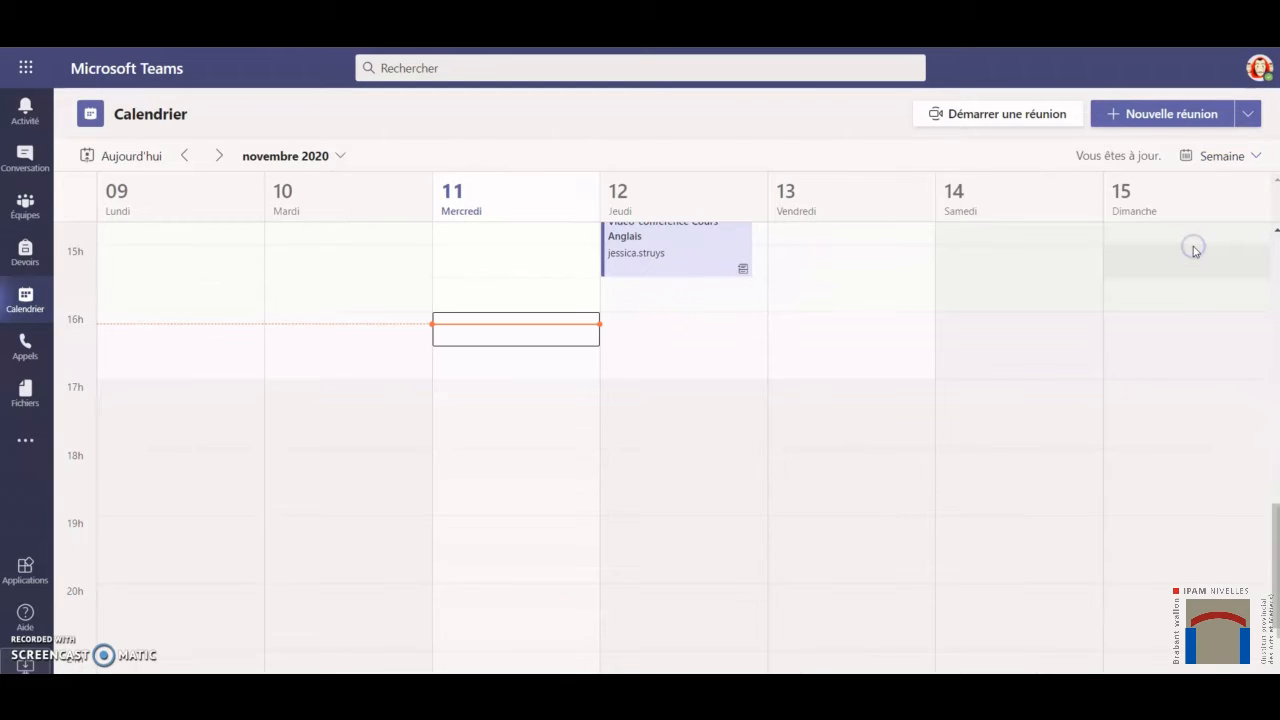
{"action": "left_click", "coordinate": [1234, 157]}
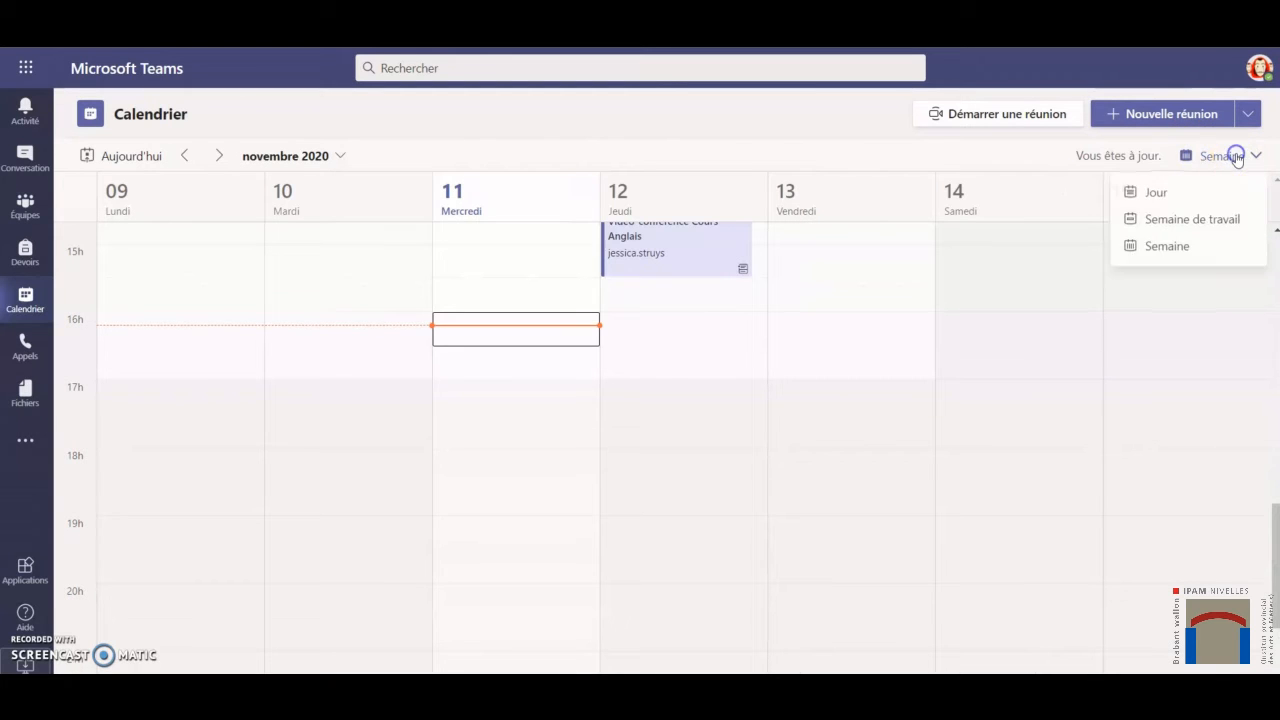
{"action": "left_click", "coordinate": [1197, 200]}
{"action": "left_click", "coordinate": [1237, 157]}
{"action": "left_click", "coordinate": [1214, 224]}
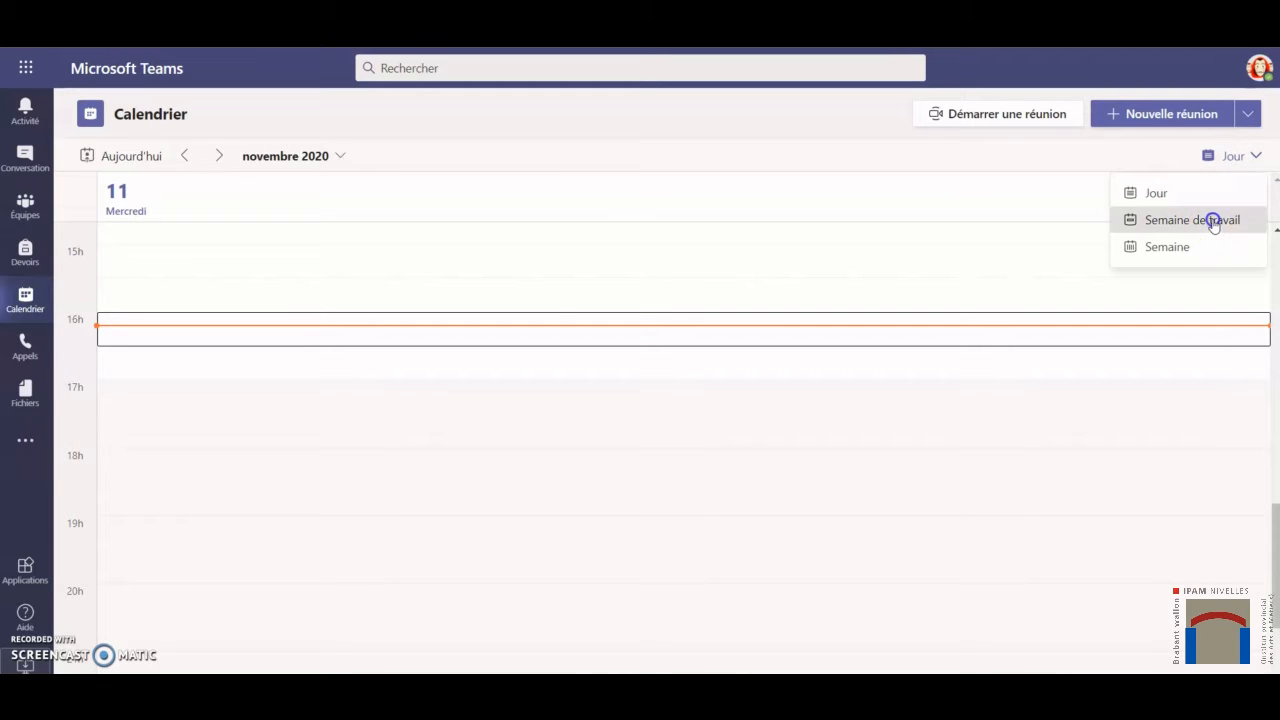
{"action": "scroll", "coordinate": [1140, 287], "scroll_direction": "up", "scroll_amount": 4}
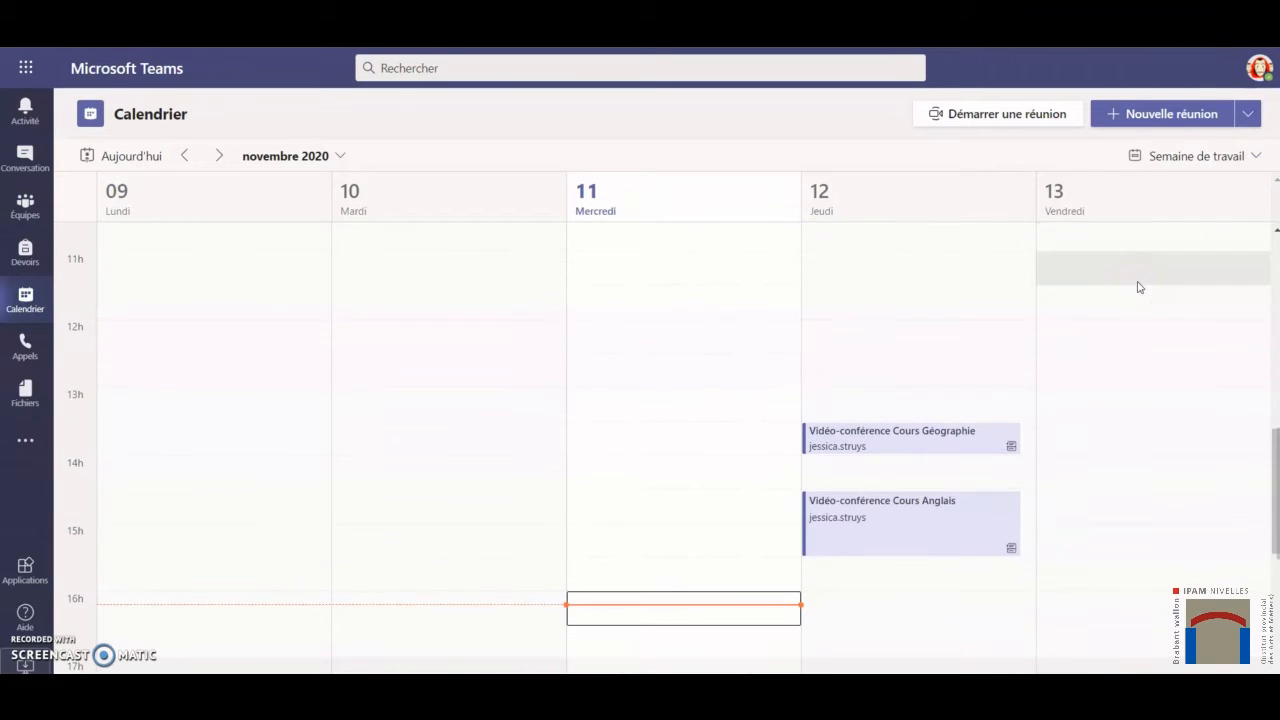
{"action": "scroll", "coordinate": [590, 272], "scroll_direction": "up", "scroll_amount": 1}
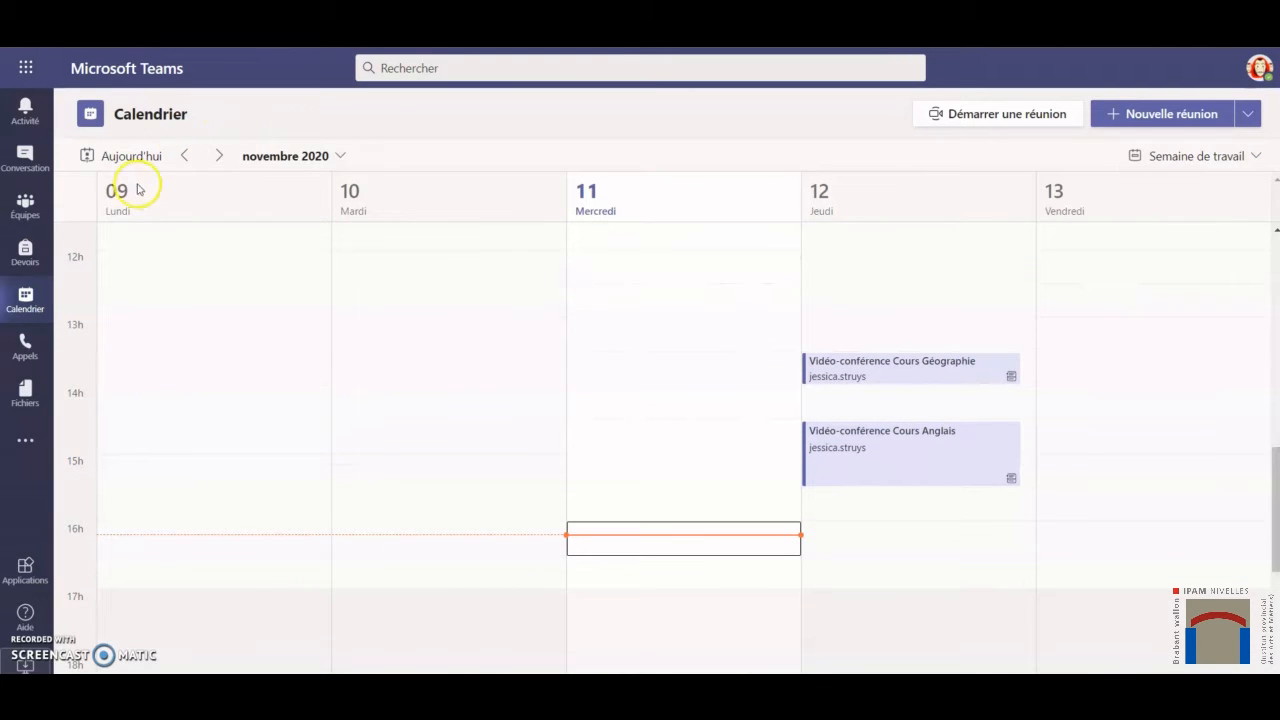
{"action": "left_click", "coordinate": [340, 156]}
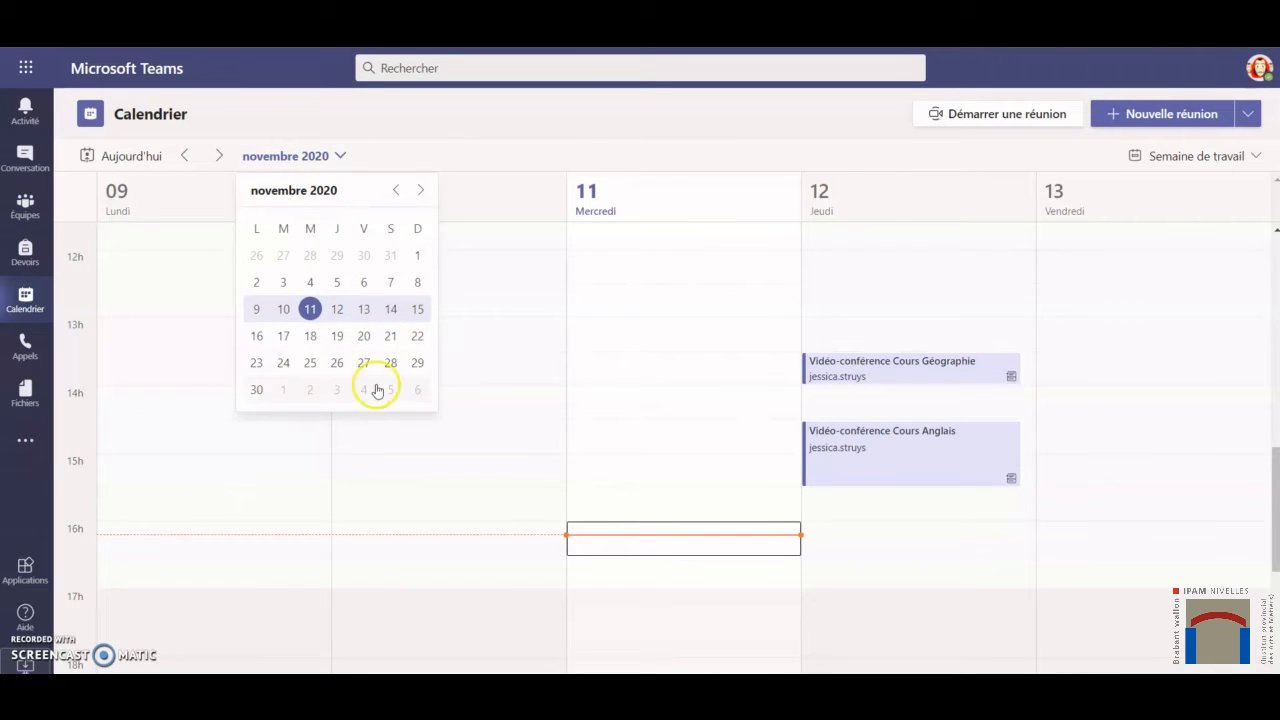
{"action": "left_click", "coordinate": [340, 155]}
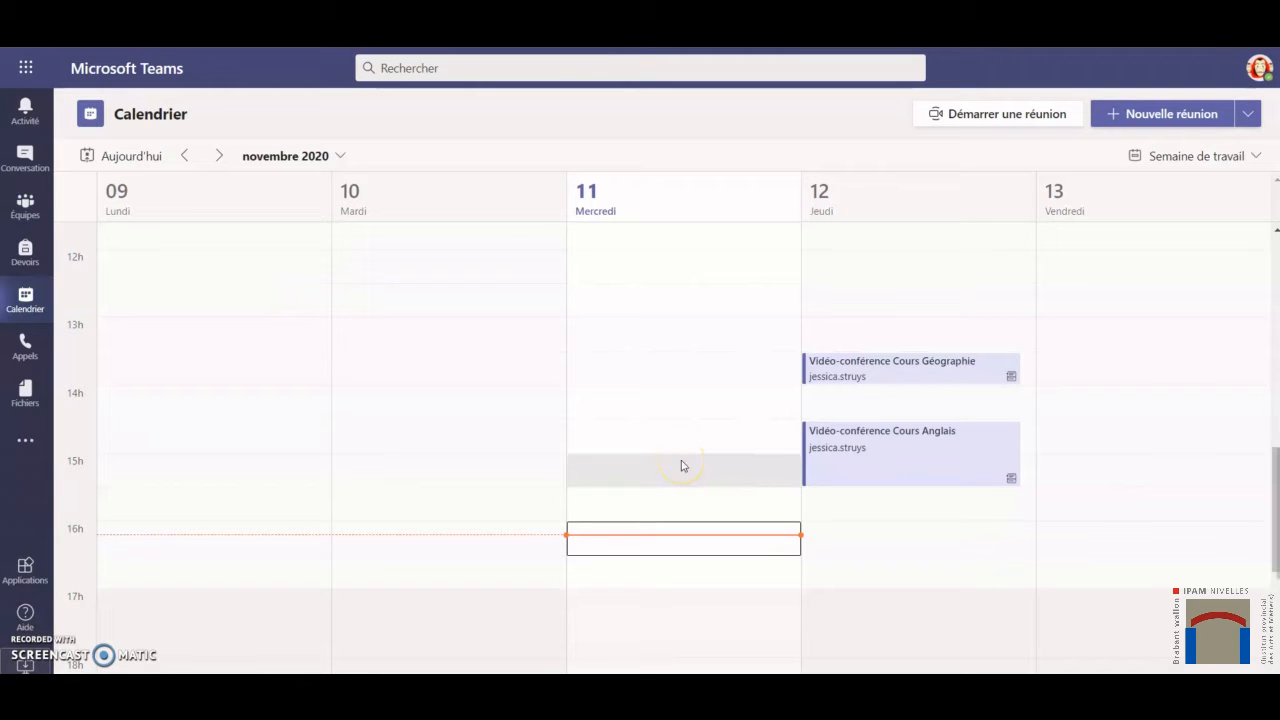
- View the Vidéo-conférence Cours Géographie details and its participant discussion in the channel, and return to the calendar
{"action": "left_click", "coordinate": [891, 374]}
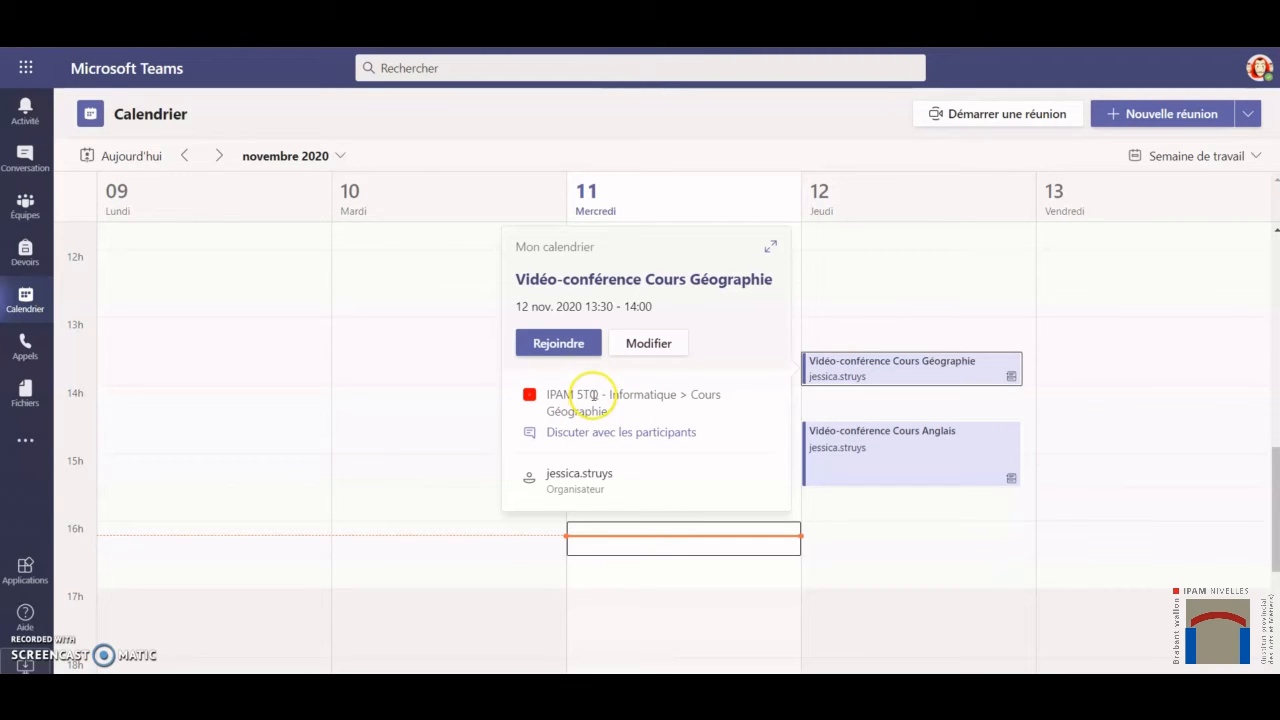
{"action": "left_click", "coordinate": [609, 434]}
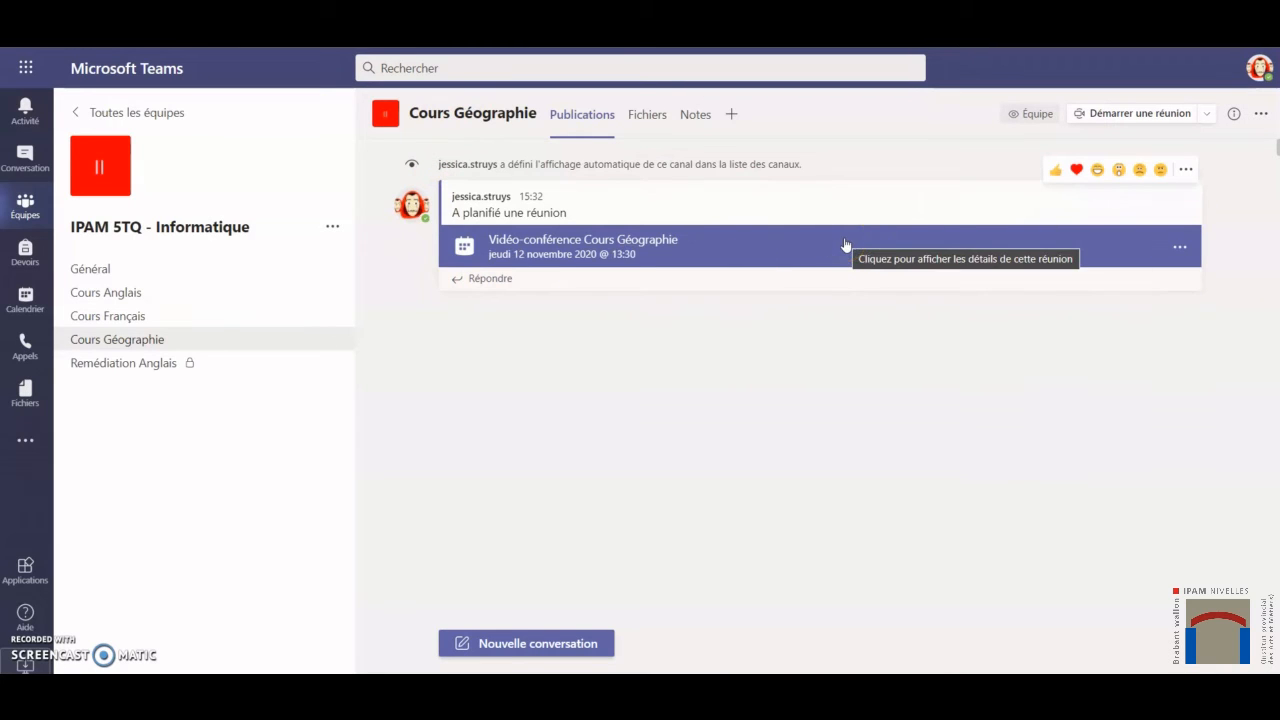
{"action": "left_click", "coordinate": [506, 279]}
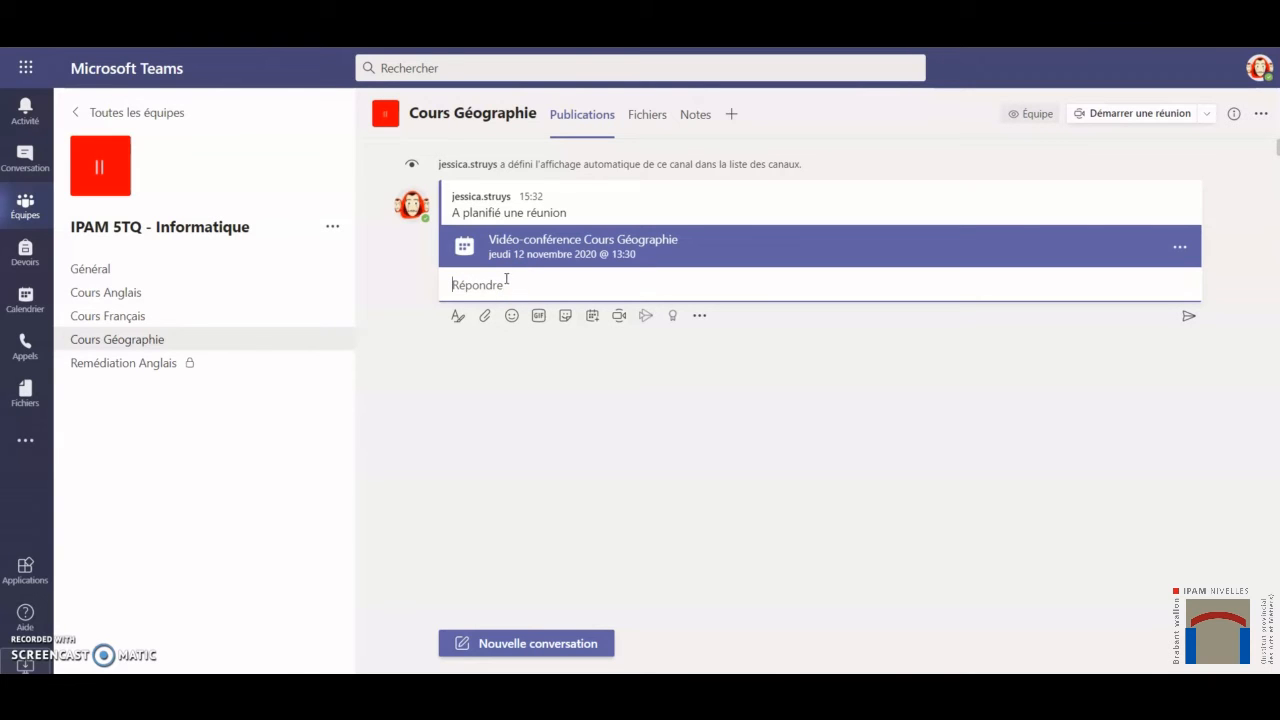
{"action": "left_click", "coordinate": [25, 298]}
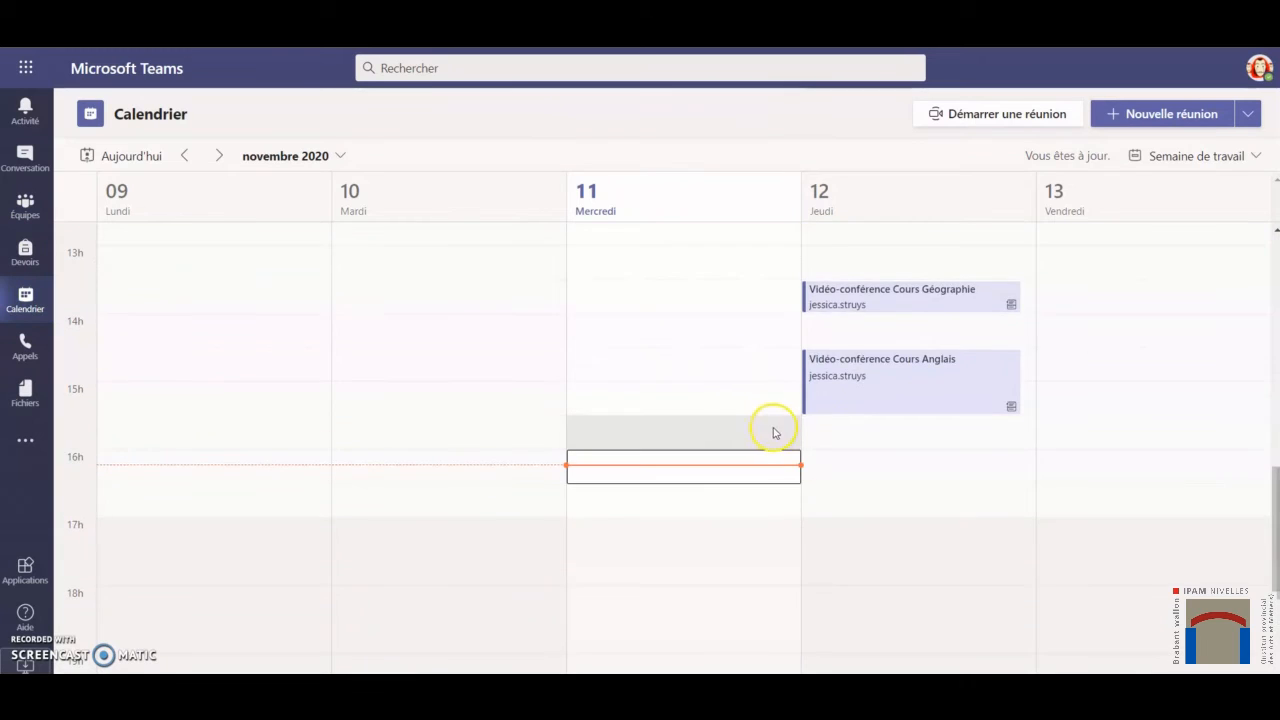
{"action": "scroll", "coordinate": [779, 432], "scroll_direction": "up", "scroll_amount": 3}
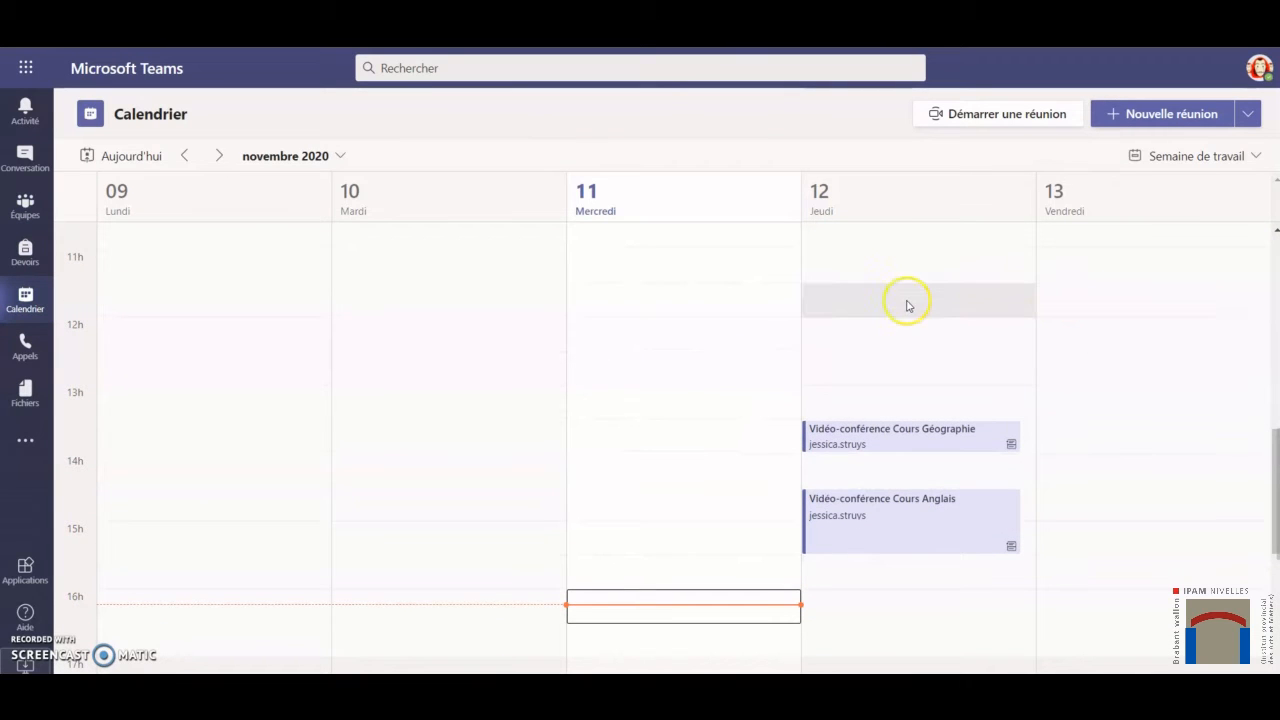
- Create a new meeting titled "Vidéo-conférence Cours Français"
{"action": "left_click", "coordinate": [1172, 128]}
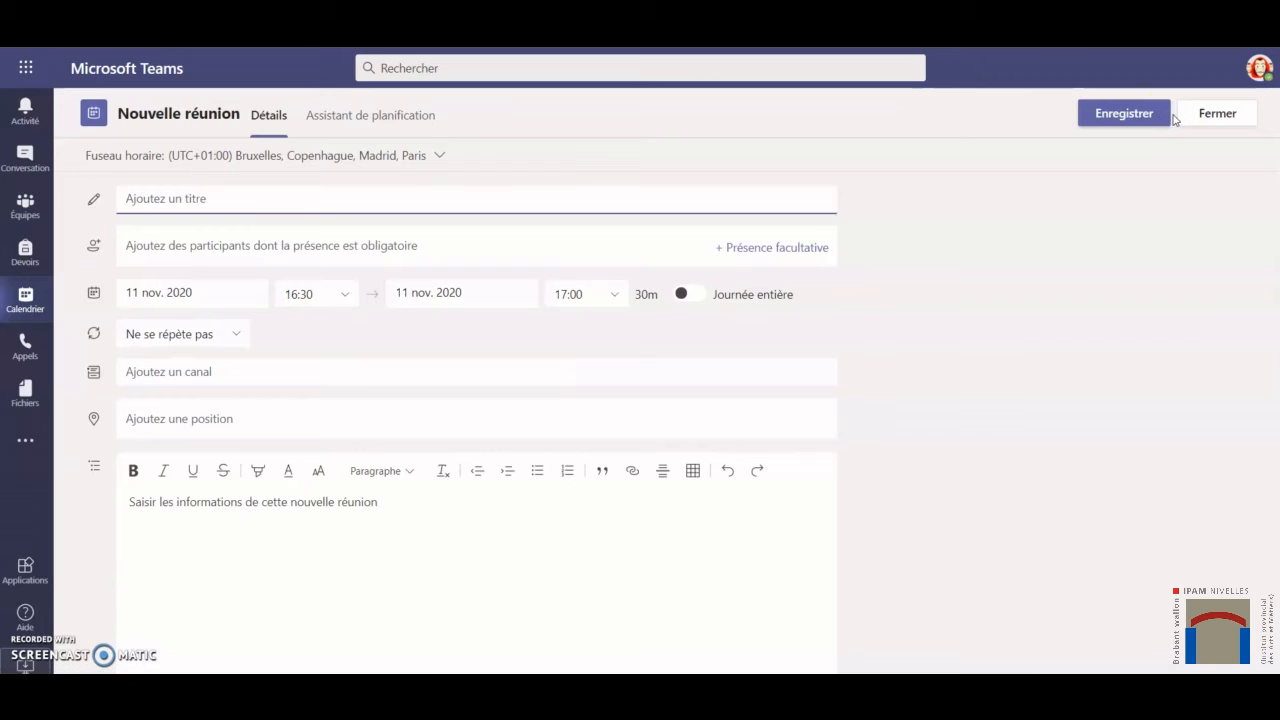
{"action": "left_click", "coordinate": [584, 195]}
{"action": "type", "text": "Vidéo-conférence Cours Français"}
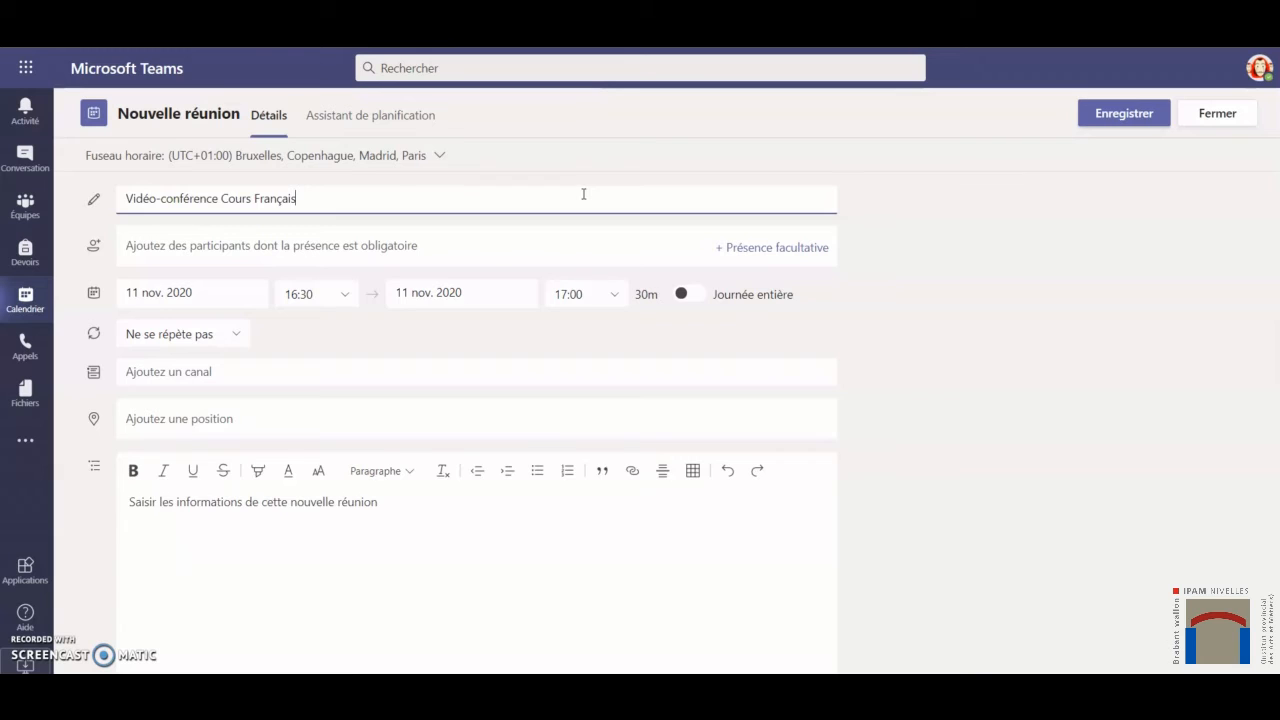
{"action": "scroll", "coordinate": [583, 194], "scroll_direction": "down", "scroll_amount": 1}
{"action": "scroll", "coordinate": [583, 194], "scroll_direction": "up", "scroll_amount": 1}
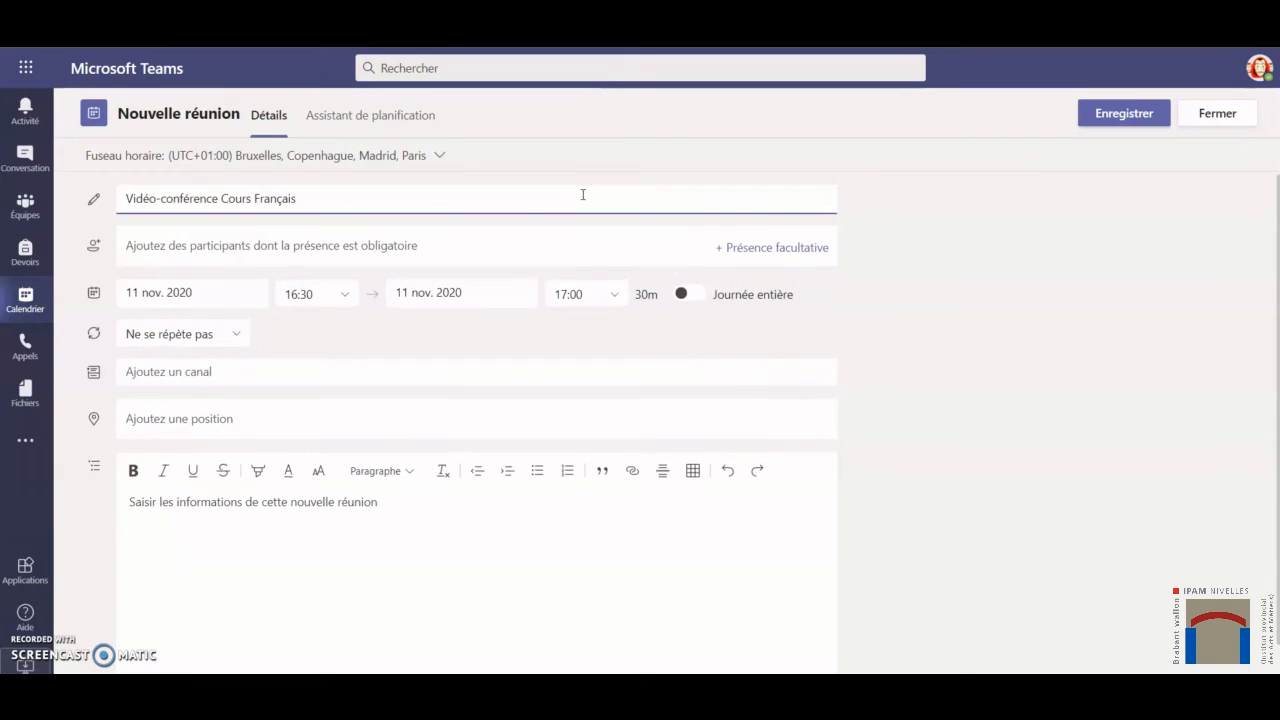
- Assign the meeting to the Cours Français channel of the IPAM 5TQ - Informatique team
{"action": "left_click", "coordinate": [281, 246]}
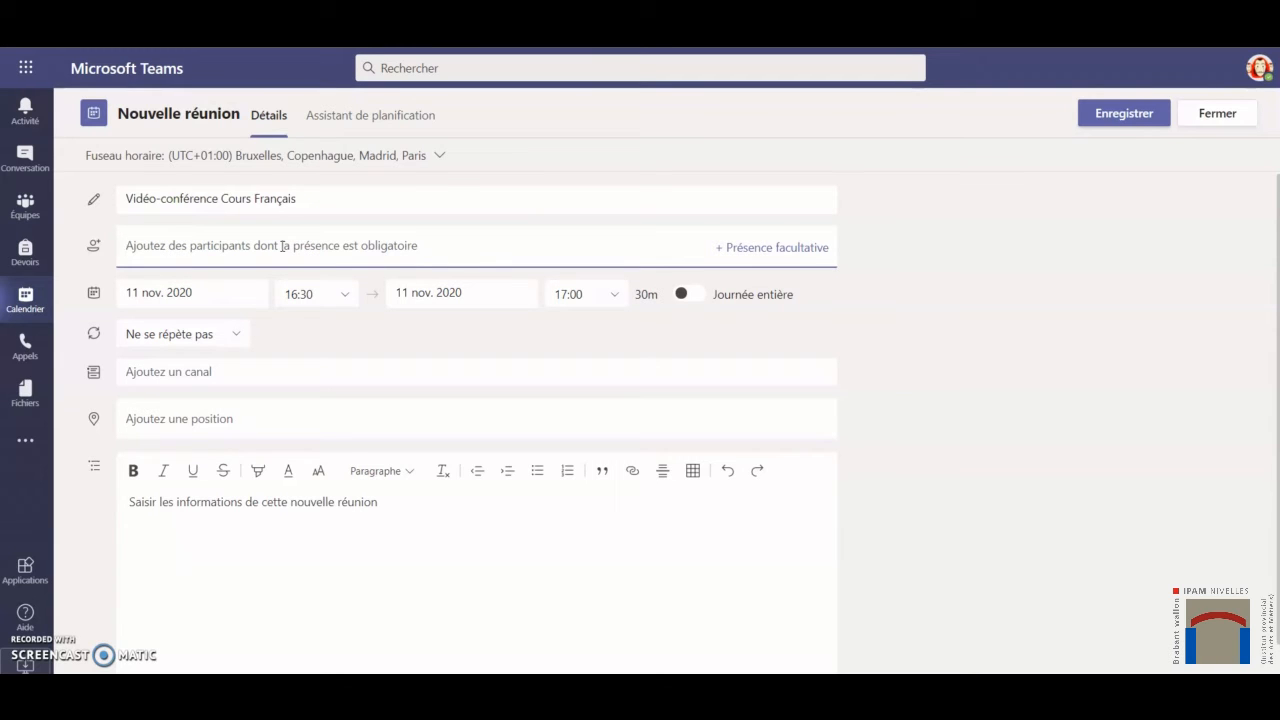
{"action": "left_click", "coordinate": [211, 372]}
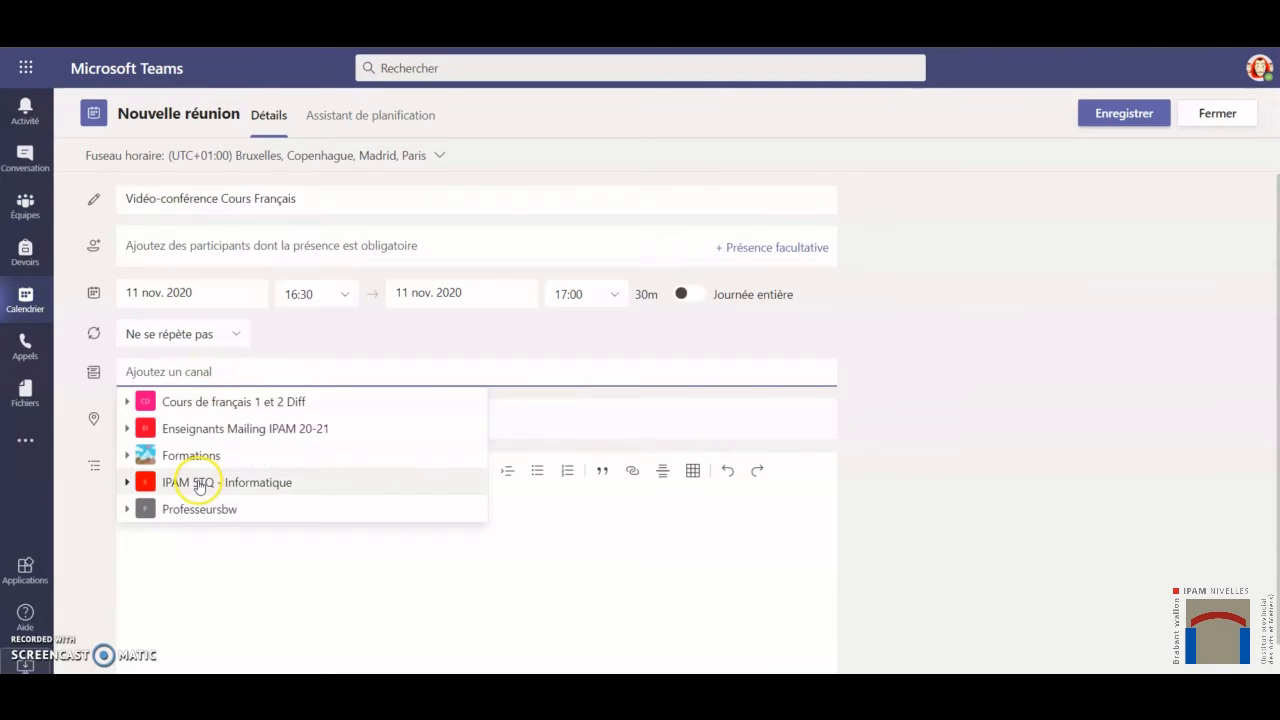
{"action": "left_click", "coordinate": [127, 484]}
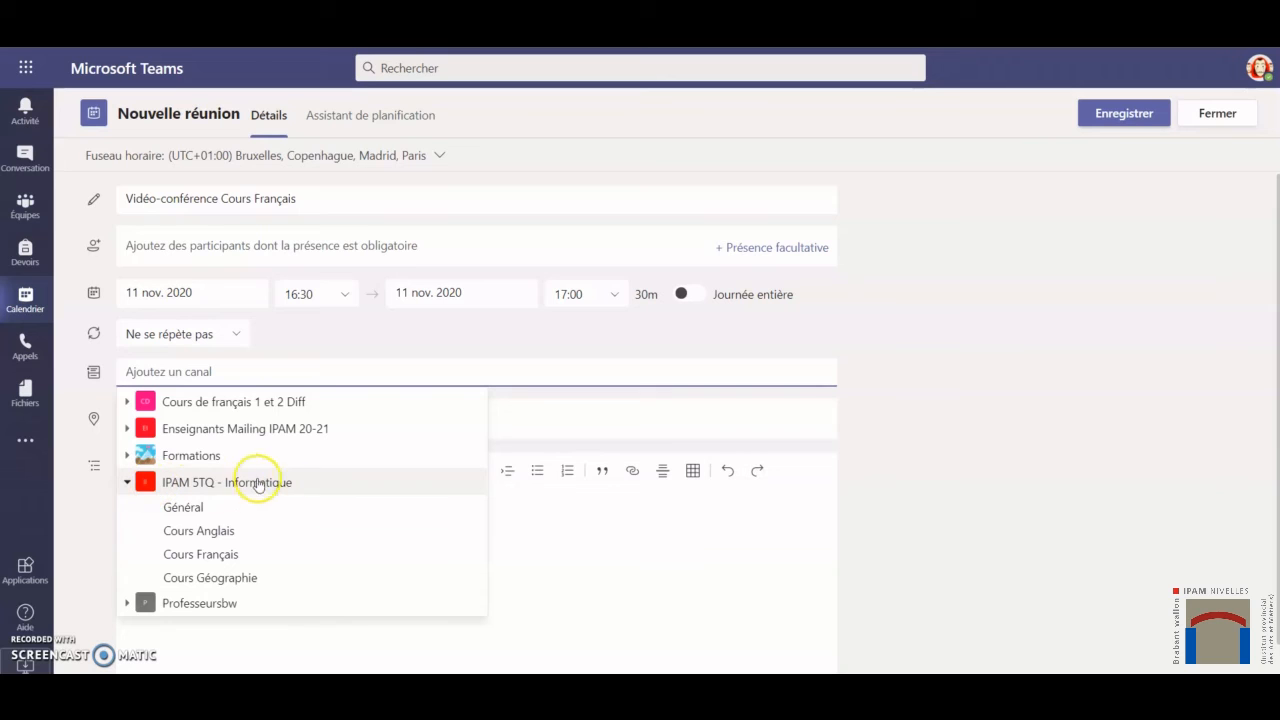
{"action": "left_click", "coordinate": [245, 557]}
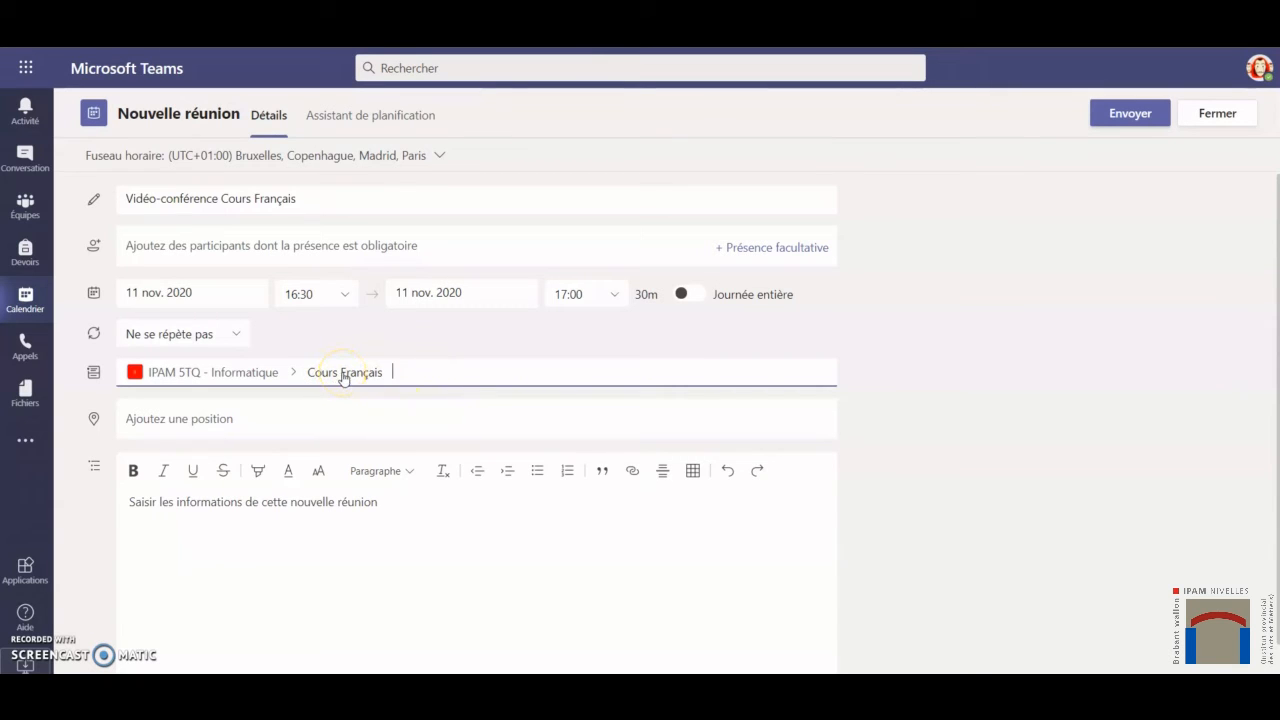
- Set the meeting date to 13 November 2020 with a start time of 15:30
{"action": "left_click", "coordinate": [324, 250]}
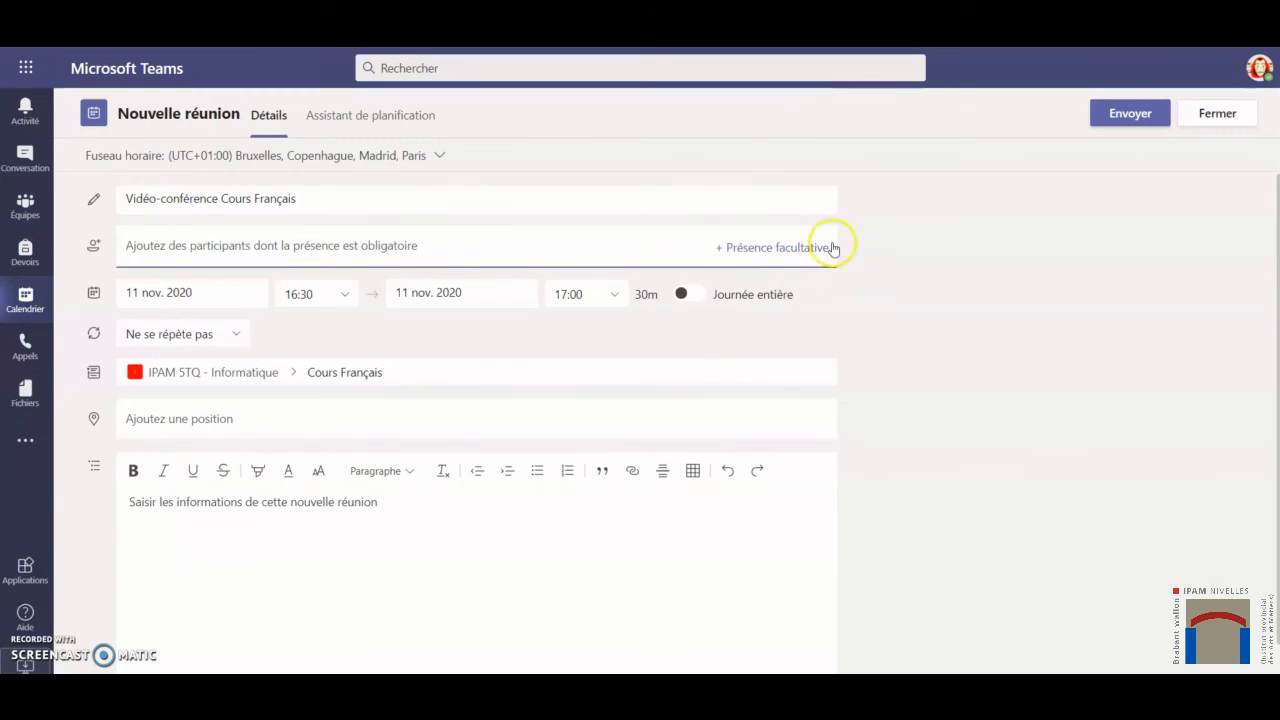
{"action": "left_click", "coordinate": [200, 294]}
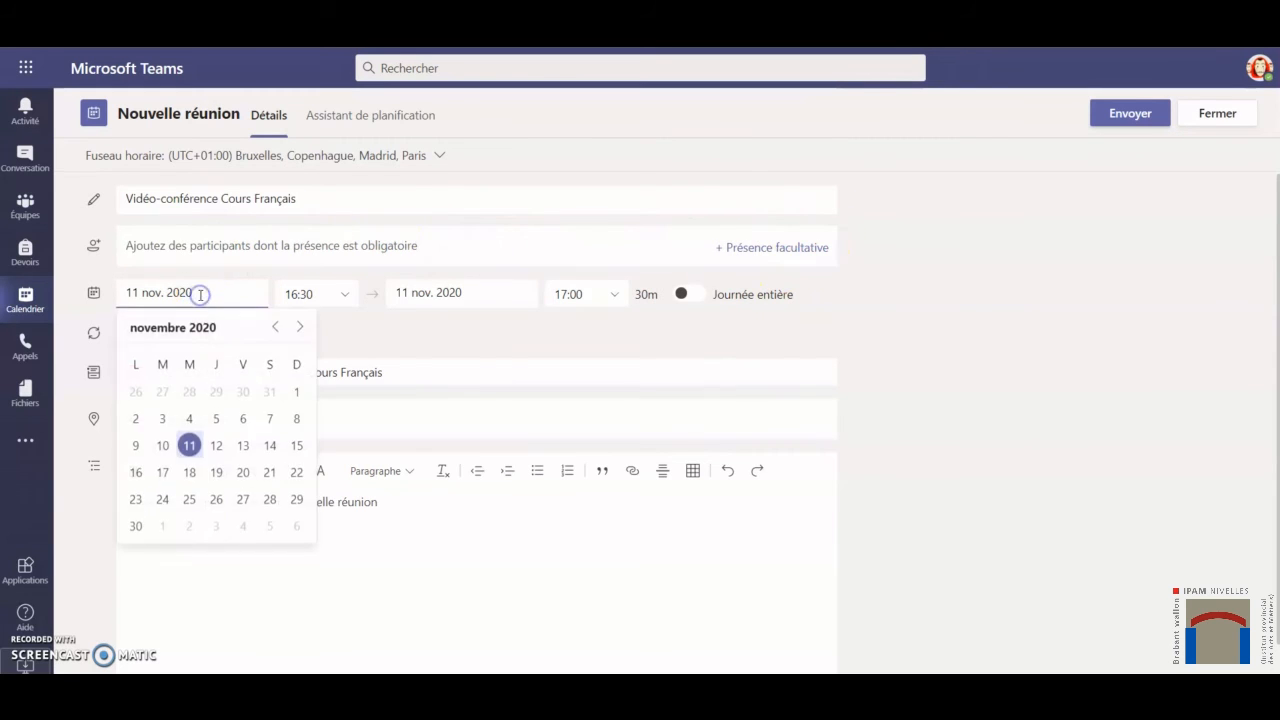
{"action": "left_click", "coordinate": [244, 448]}
{"action": "left_click", "coordinate": [344, 296]}
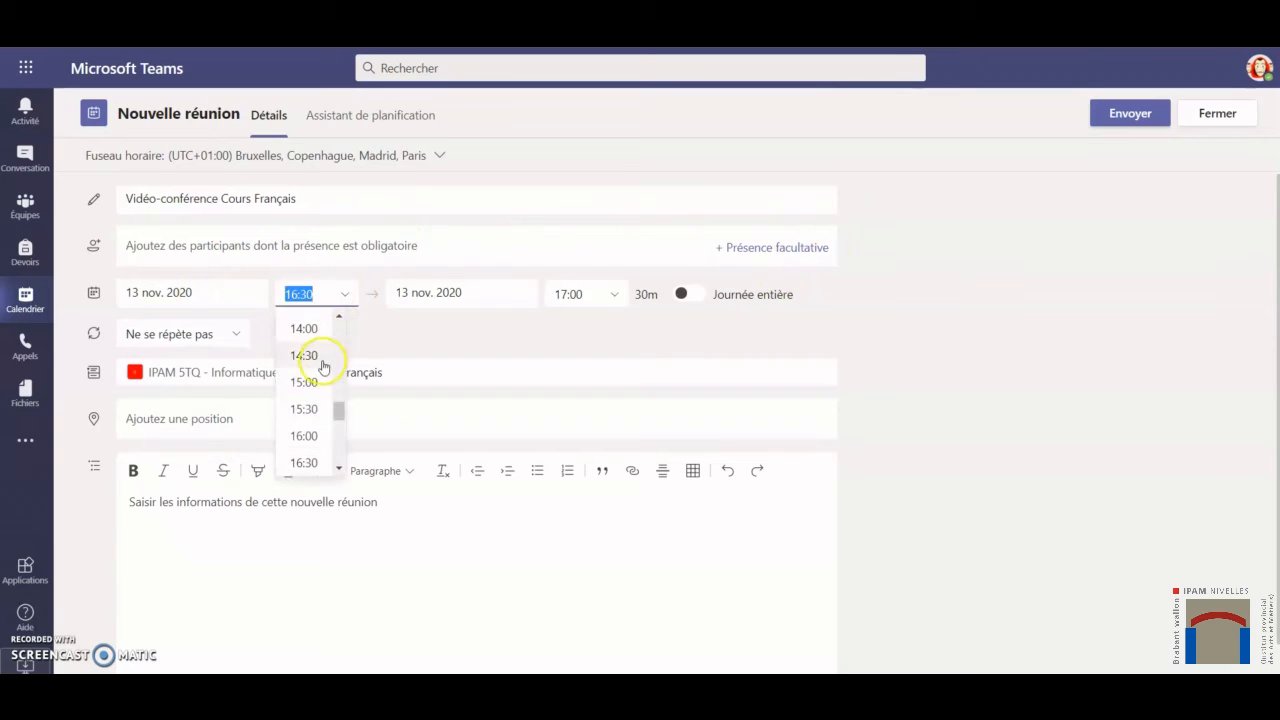
{"action": "left_click", "coordinate": [318, 410]}
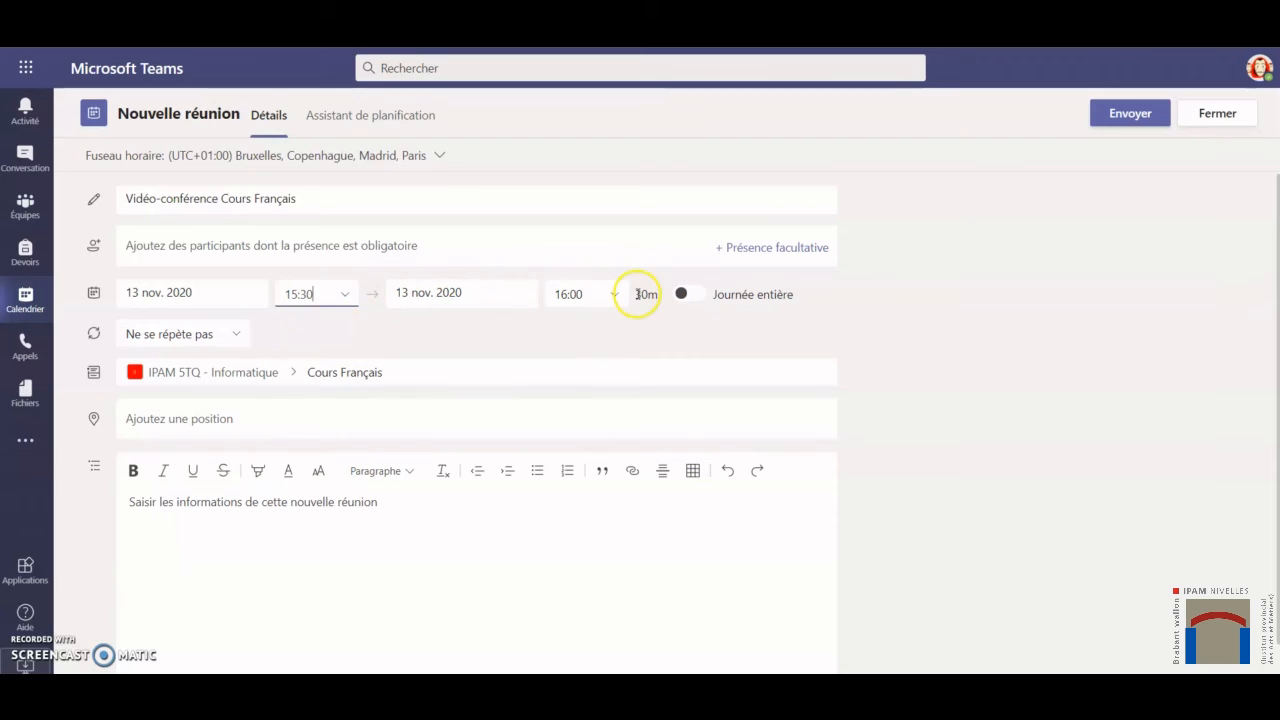
- Check the recurrence choices and send the Cours Français meeting without recurrence or a description
{"action": "left_click", "coordinate": [229, 331]}
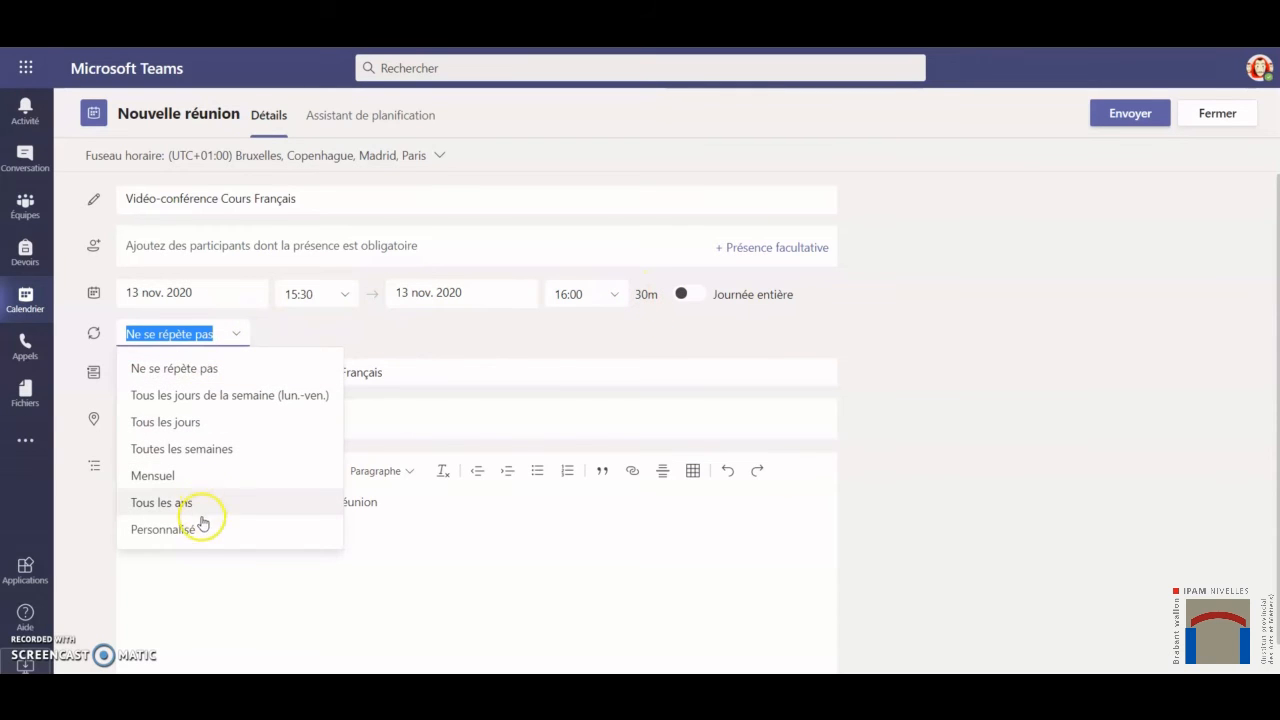
{"action": "left_click", "coordinate": [280, 332]}
{"action": "left_click", "coordinate": [254, 526]}
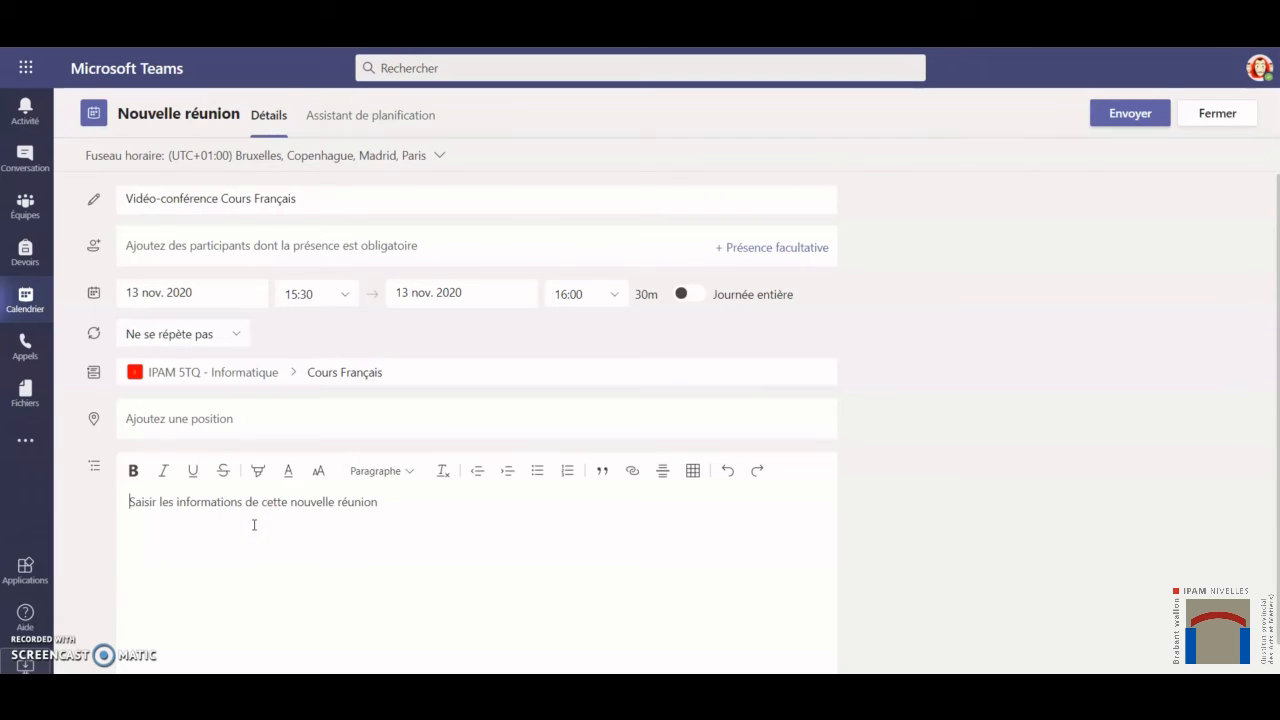
{"action": "left_click", "coordinate": [356, 512]}
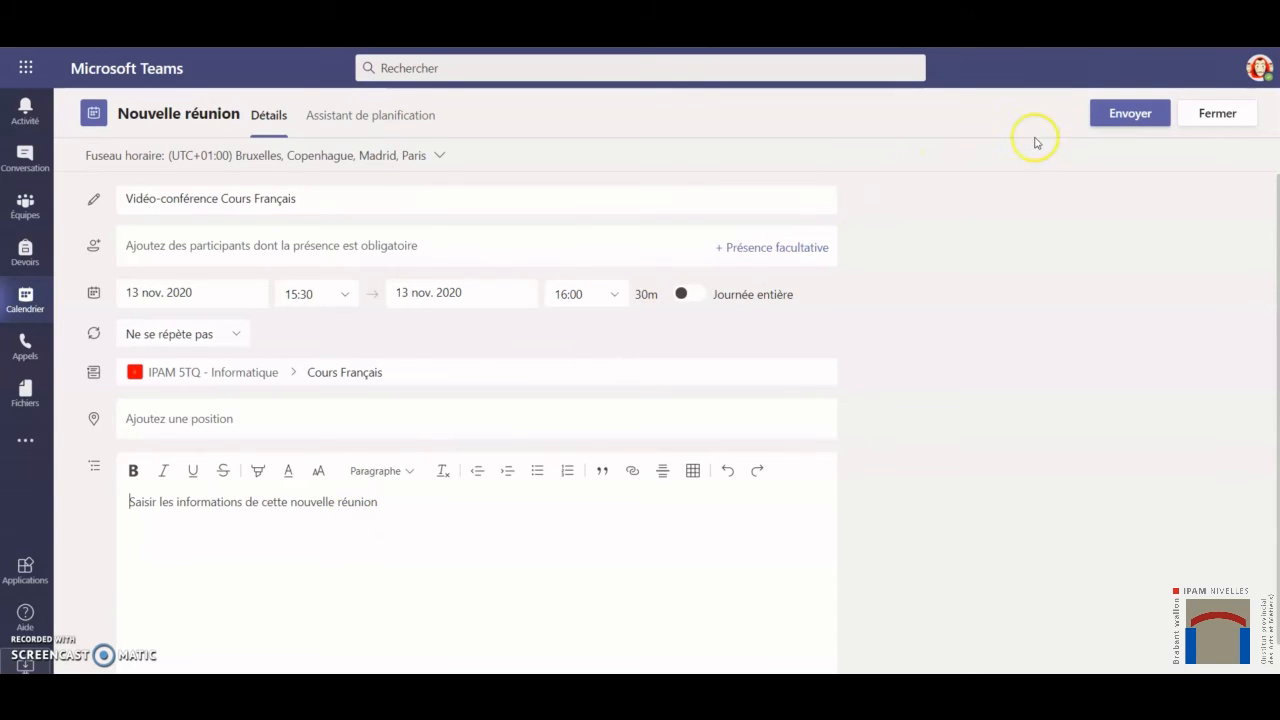
{"action": "left_click", "coordinate": [1138, 115]}
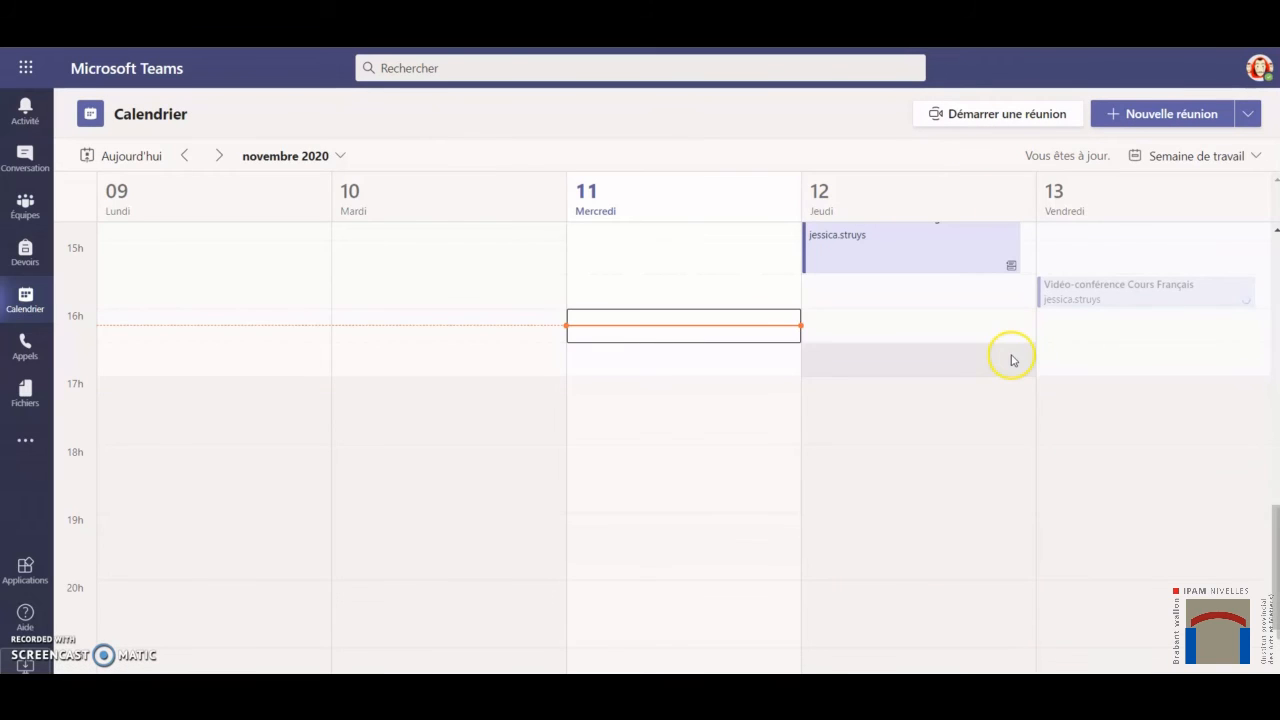
{"action": "scroll", "coordinate": [1012, 360], "scroll_direction": "up", "scroll_amount": 3}
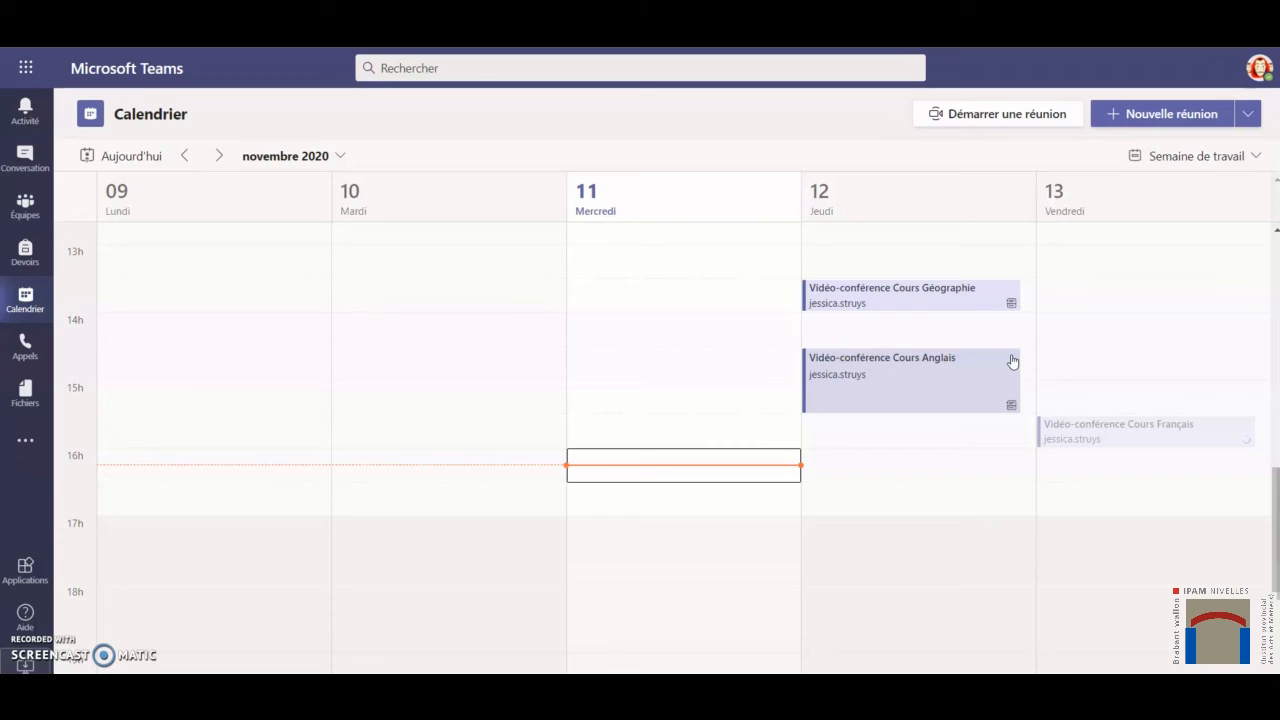
- View the Cours Anglais meeting details, and switch to the Outlook calendar to check the Cours Français event on 13 November 2020
{"action": "left_click", "coordinate": [937, 373]}
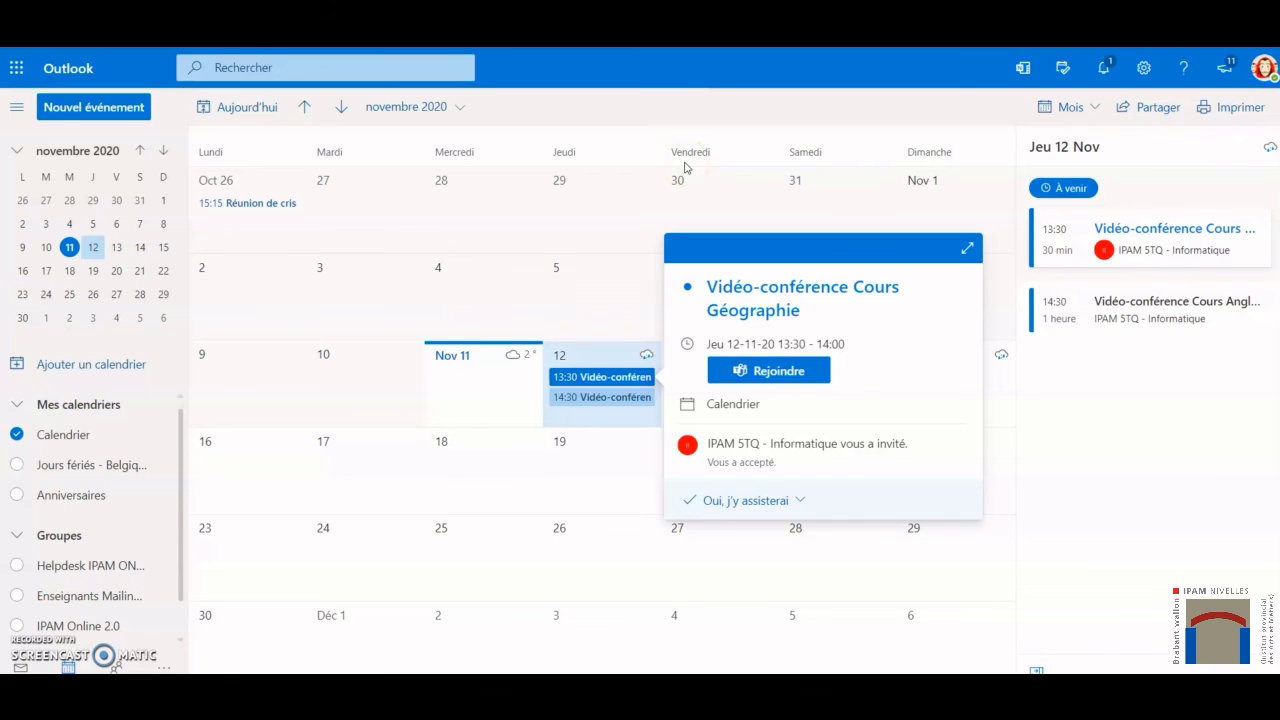
{"action": "left_click", "coordinate": [606, 352]}
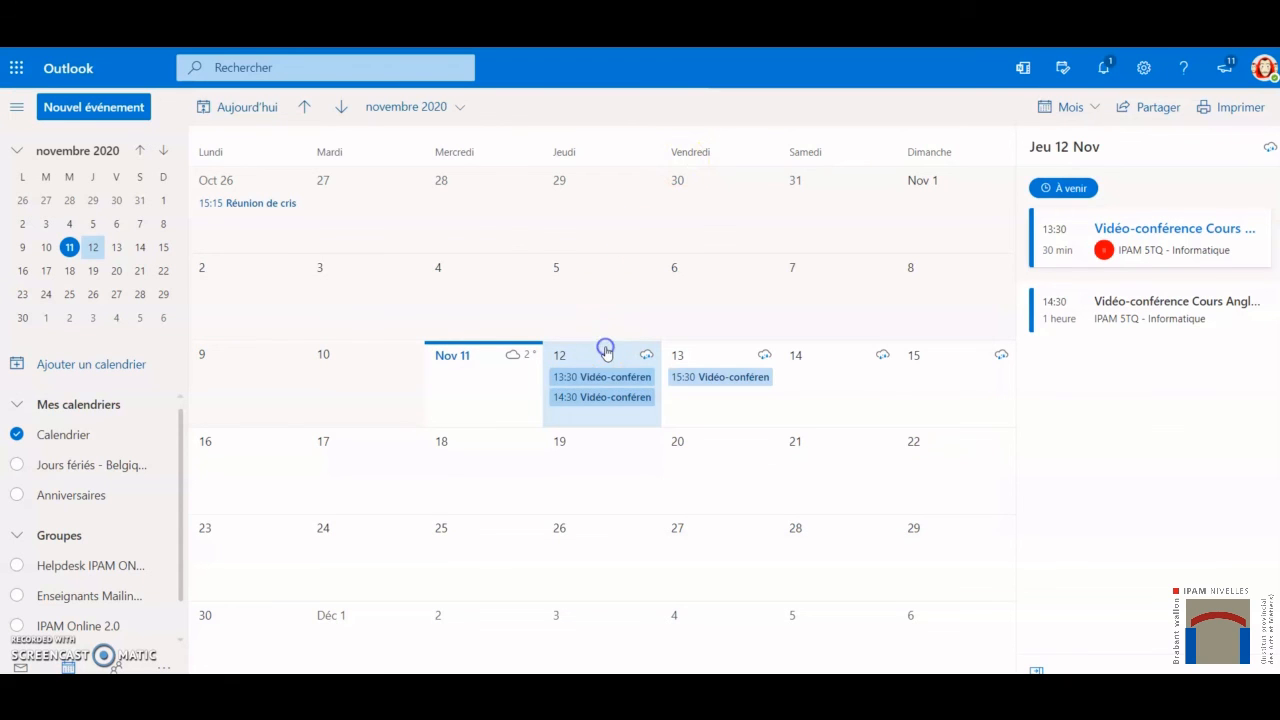
{"action": "left_click", "coordinate": [724, 378]}
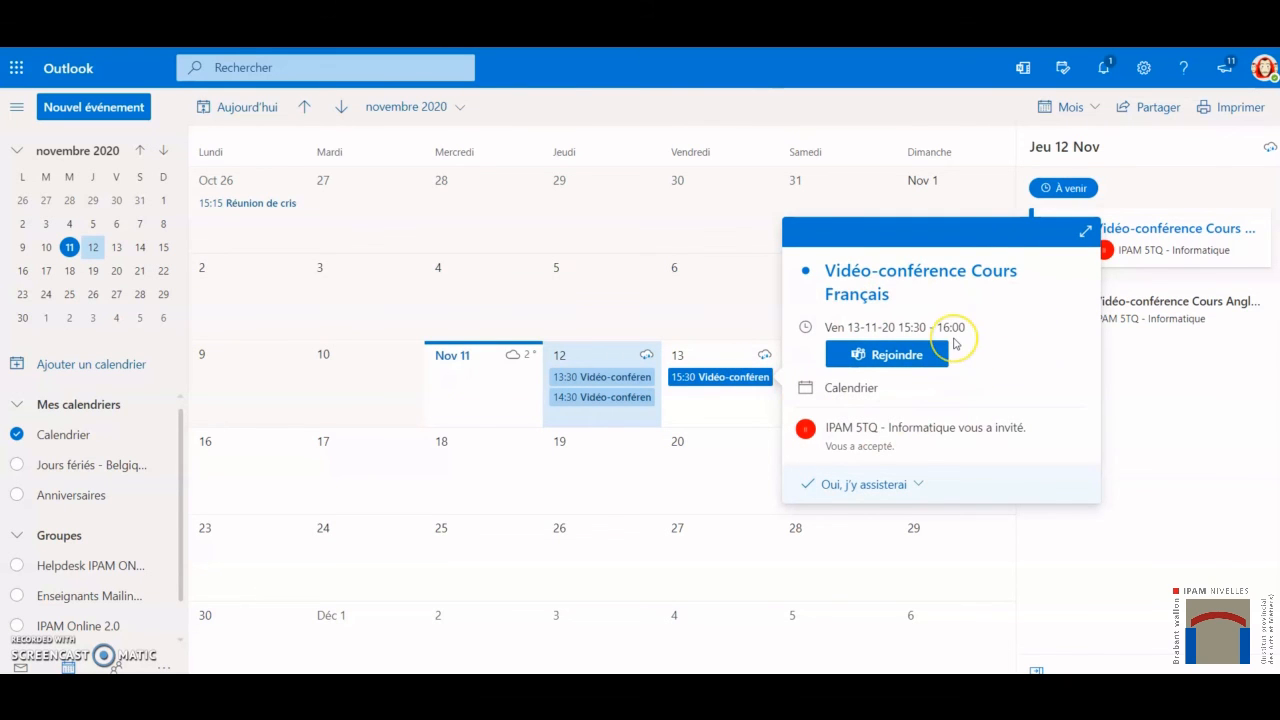
{"action": "left_click", "coordinate": [875, 355]}
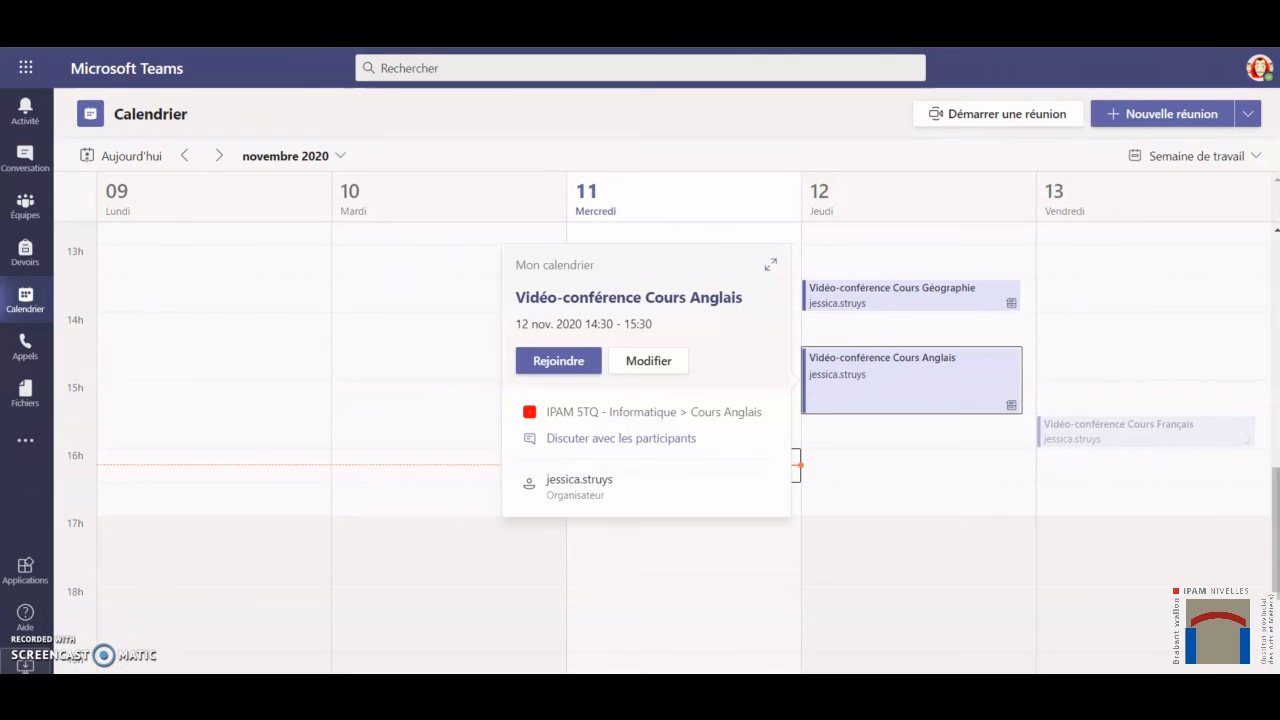
{"action": "left_click", "coordinate": [935, 258]}
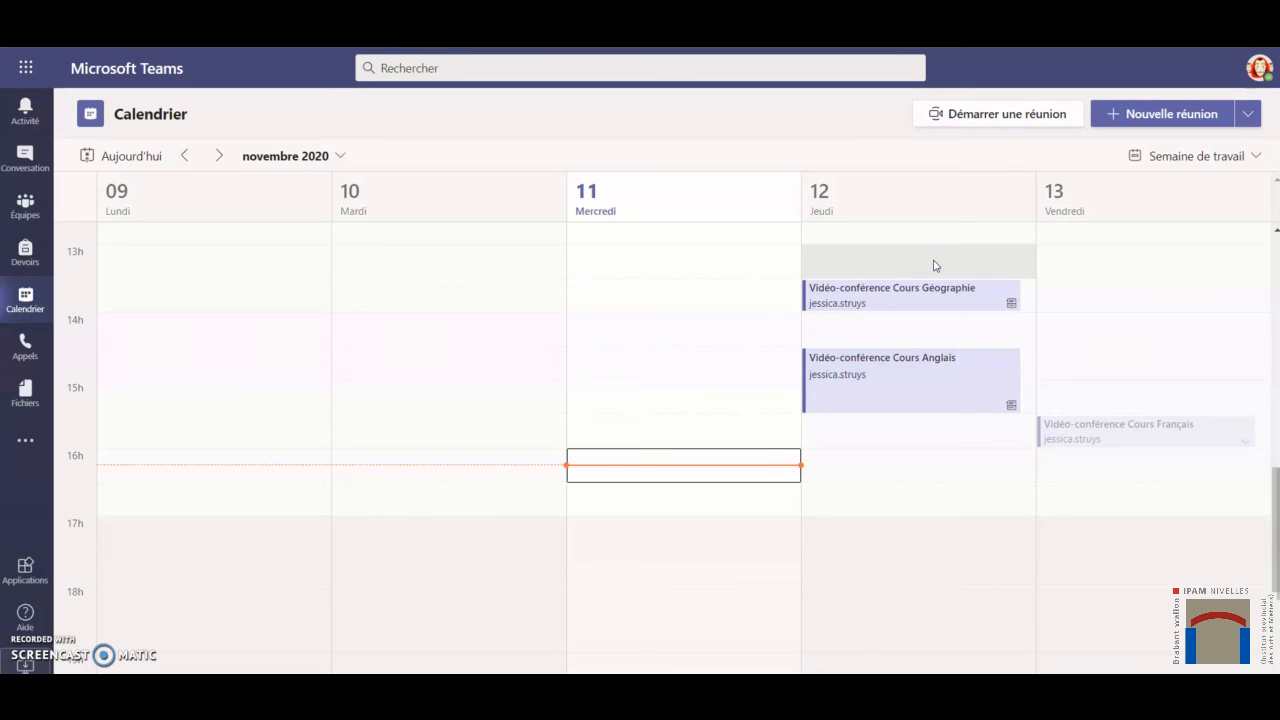
- Open the Vidéo-conférence Cours Géographie meeting of 12 November for editing and start cancelling it
{"action": "left_click", "coordinate": [929, 302]}
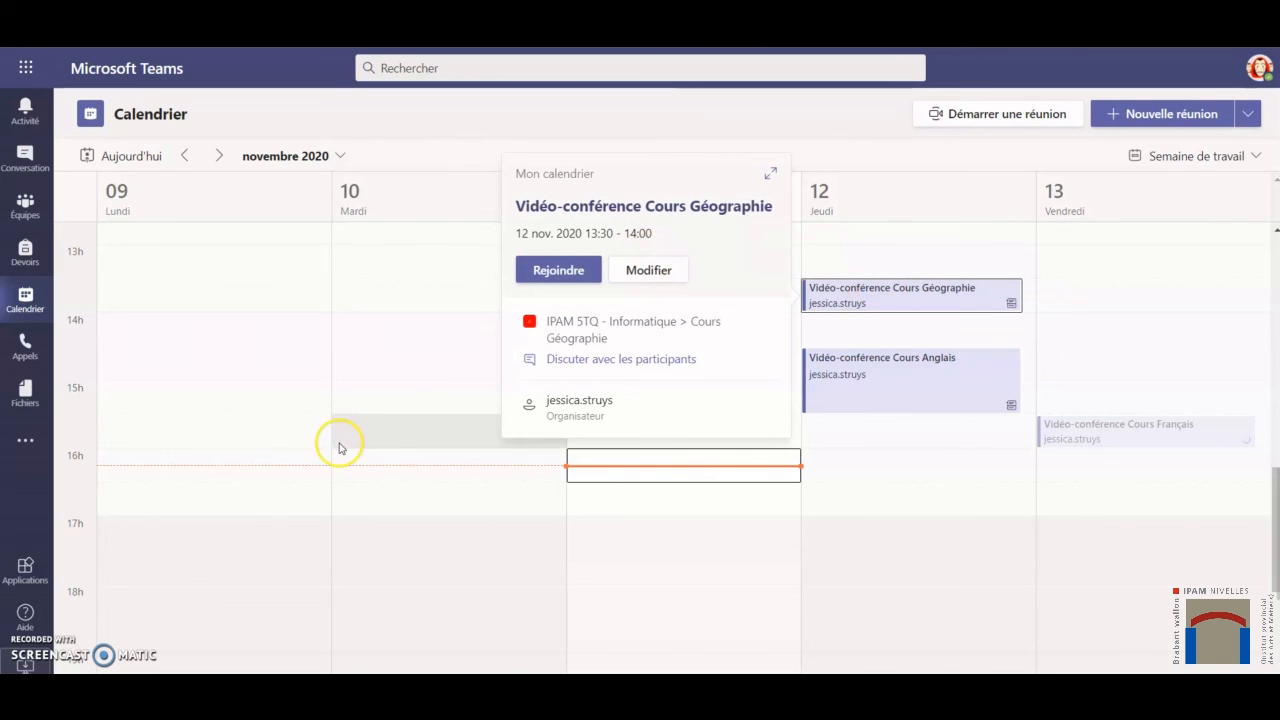
{"action": "left_click", "coordinate": [862, 470]}
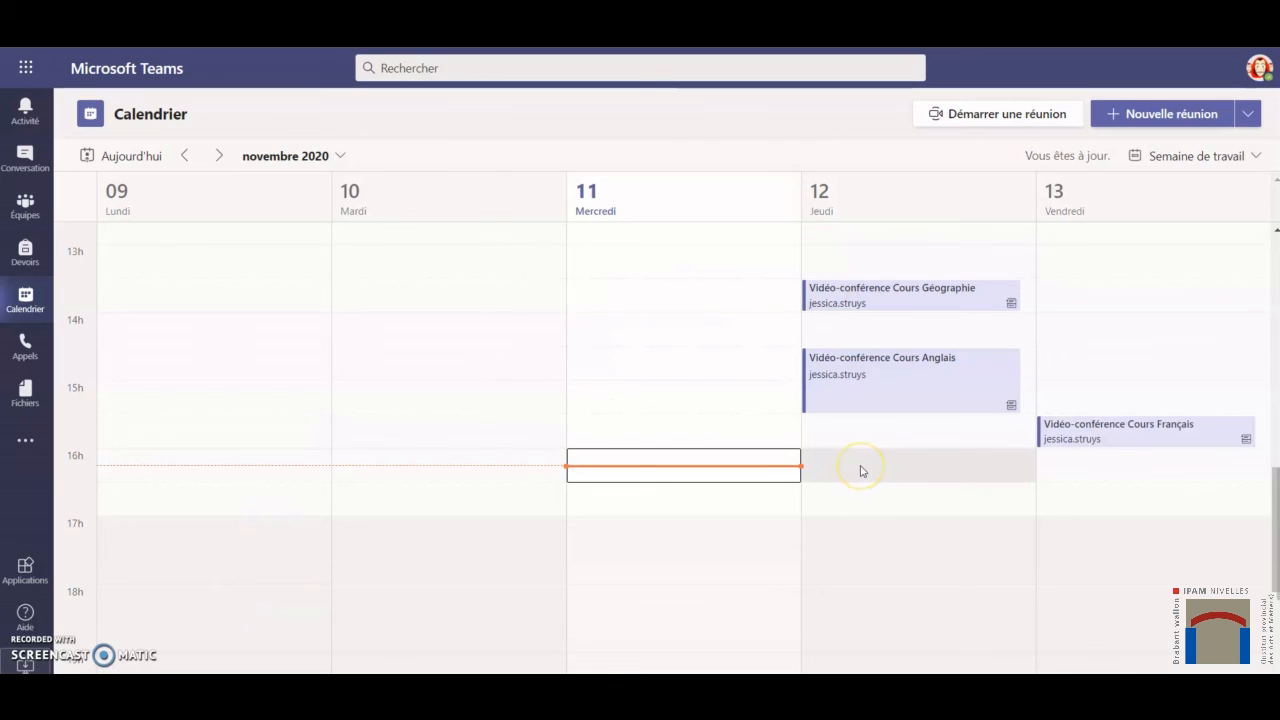
{"action": "left_click", "coordinate": [893, 295]}
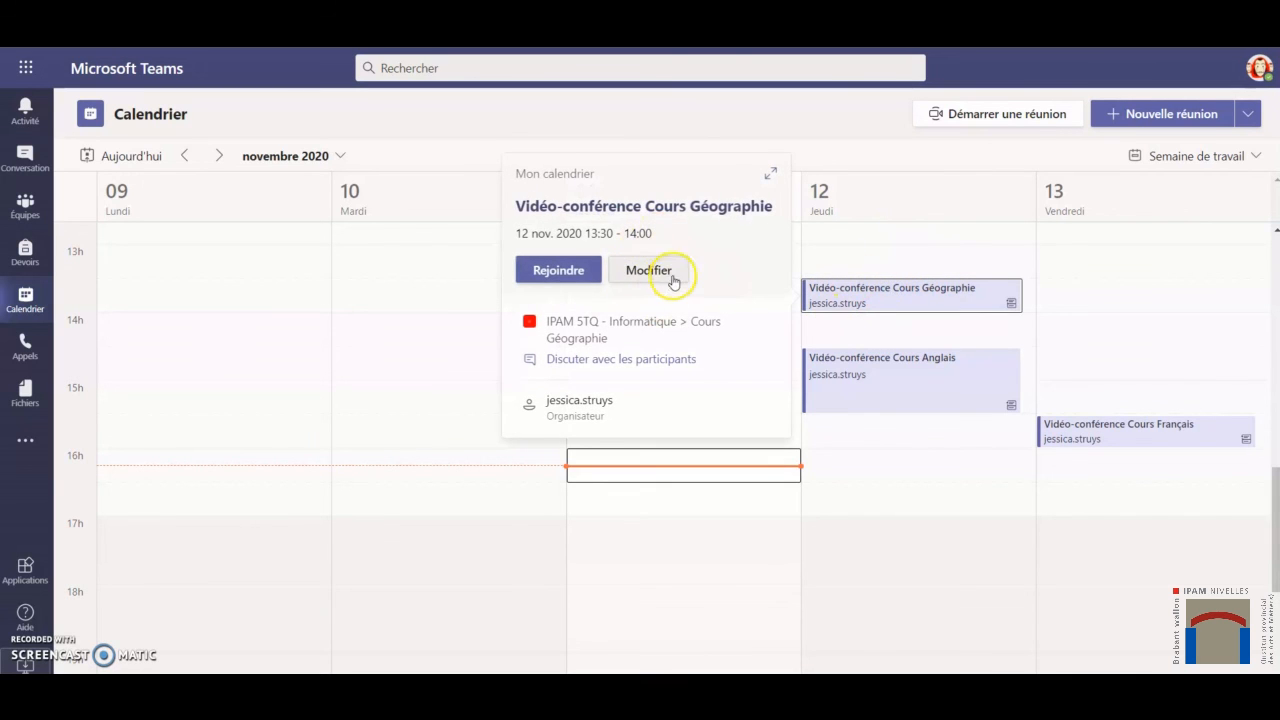
{"action": "double_click", "coordinate": [890, 297]}
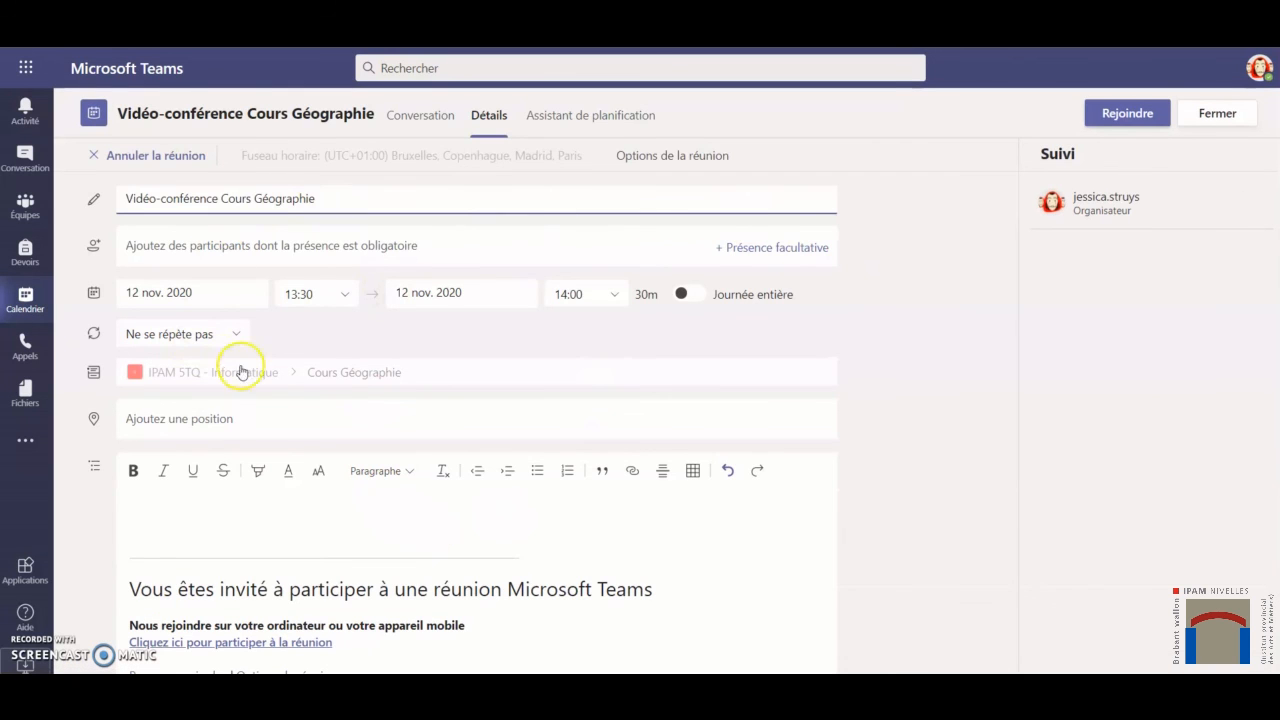
{"action": "left_click", "coordinate": [155, 157]}
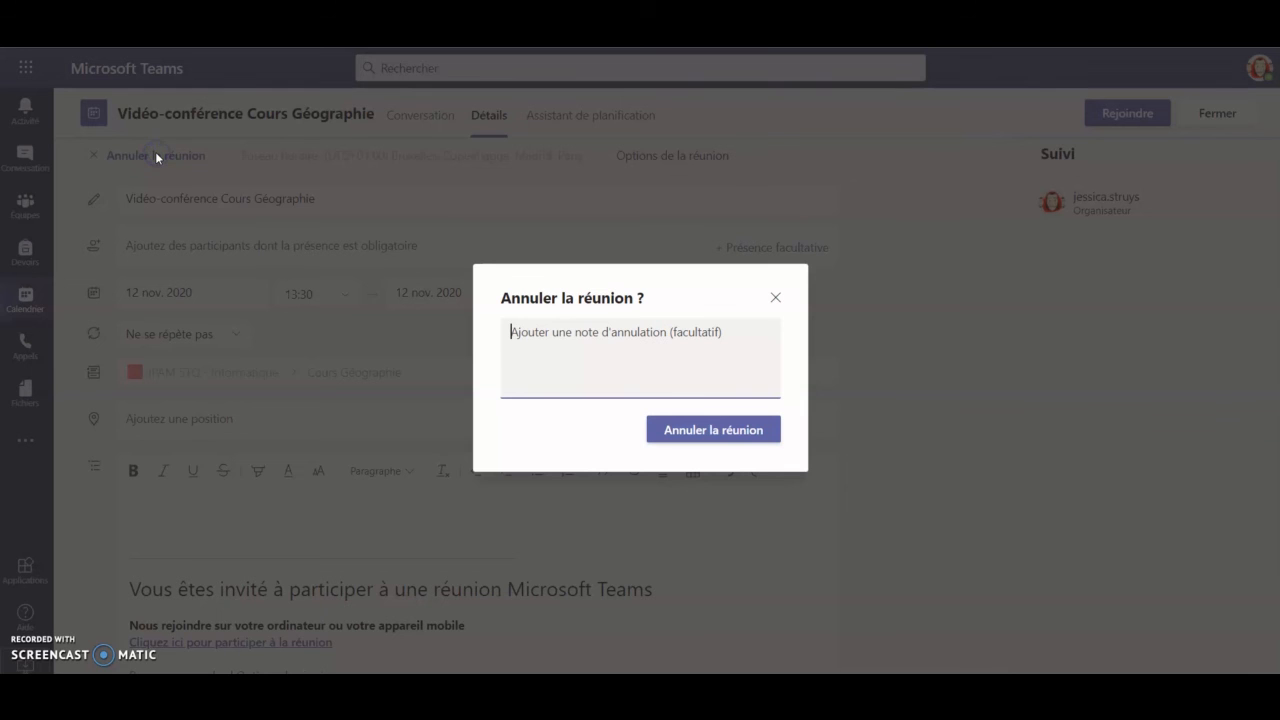